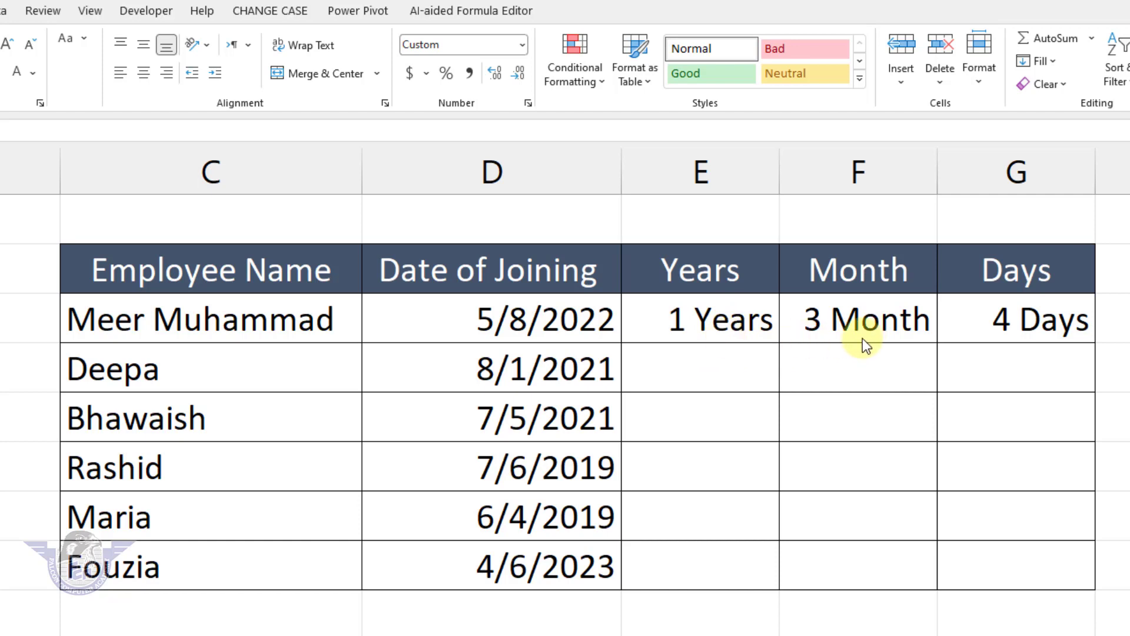
Step: Enter the formula =DATEDIF(D4,TODAY(),"Y") in cell E4 to calculate the second employee's completed years of service
left_click(736, 375)
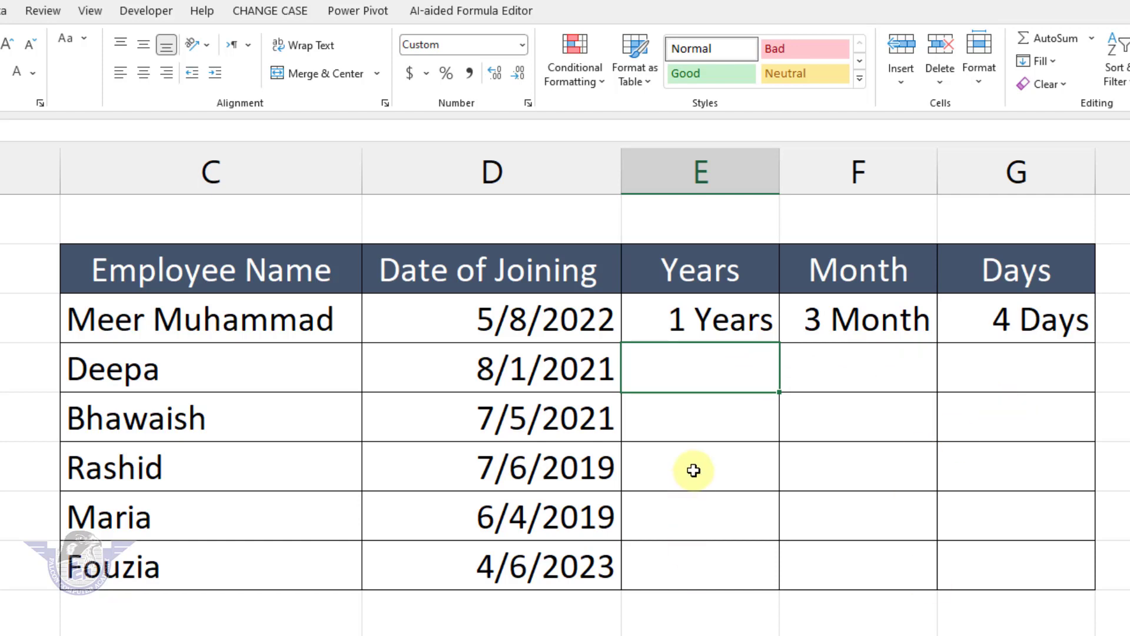
type("=")
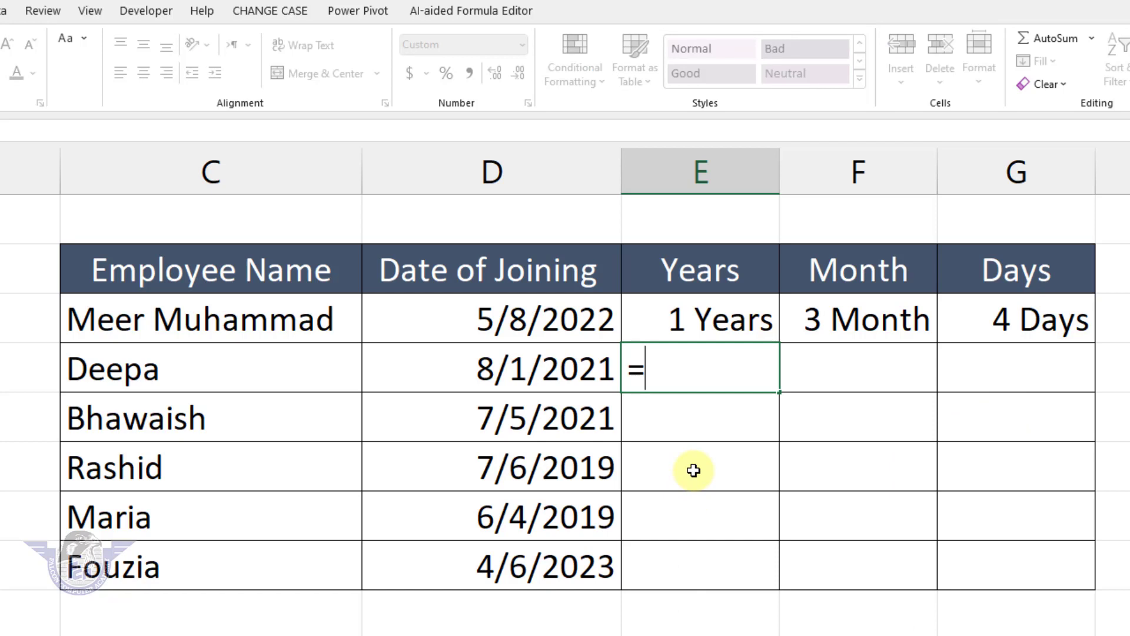
type("dated")
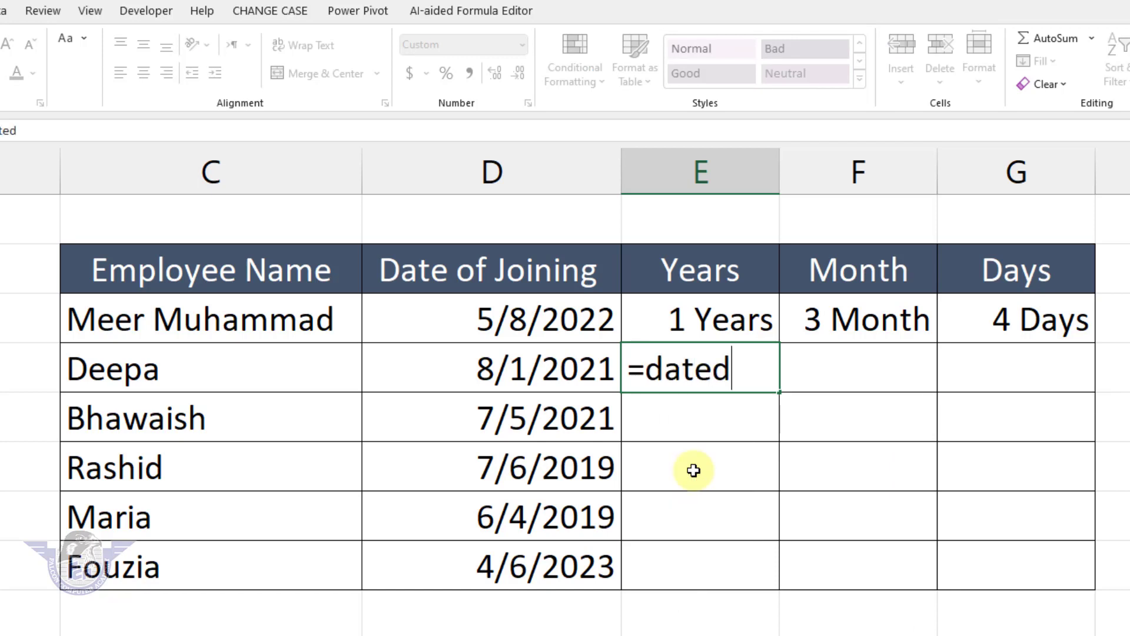
type("if(")
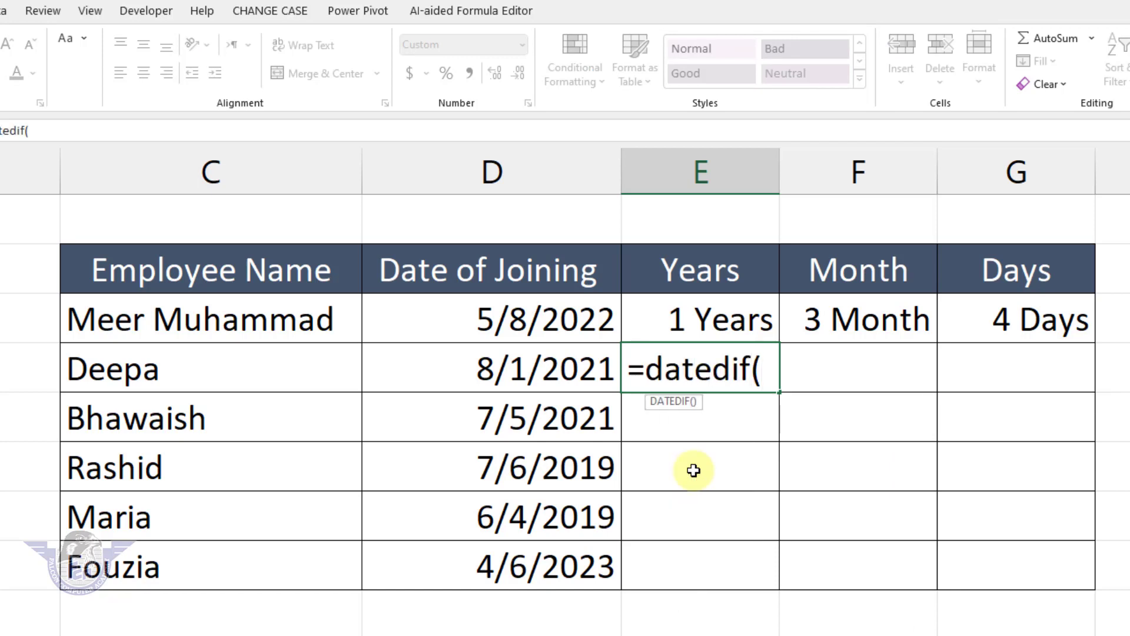
left_click(560, 366)
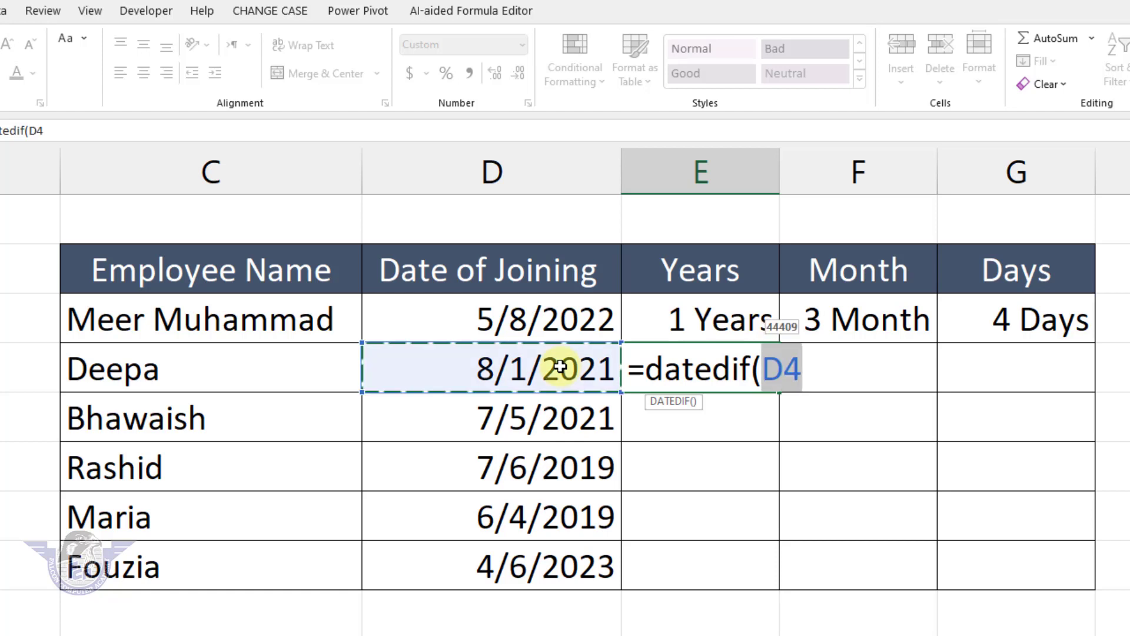
type(",today")
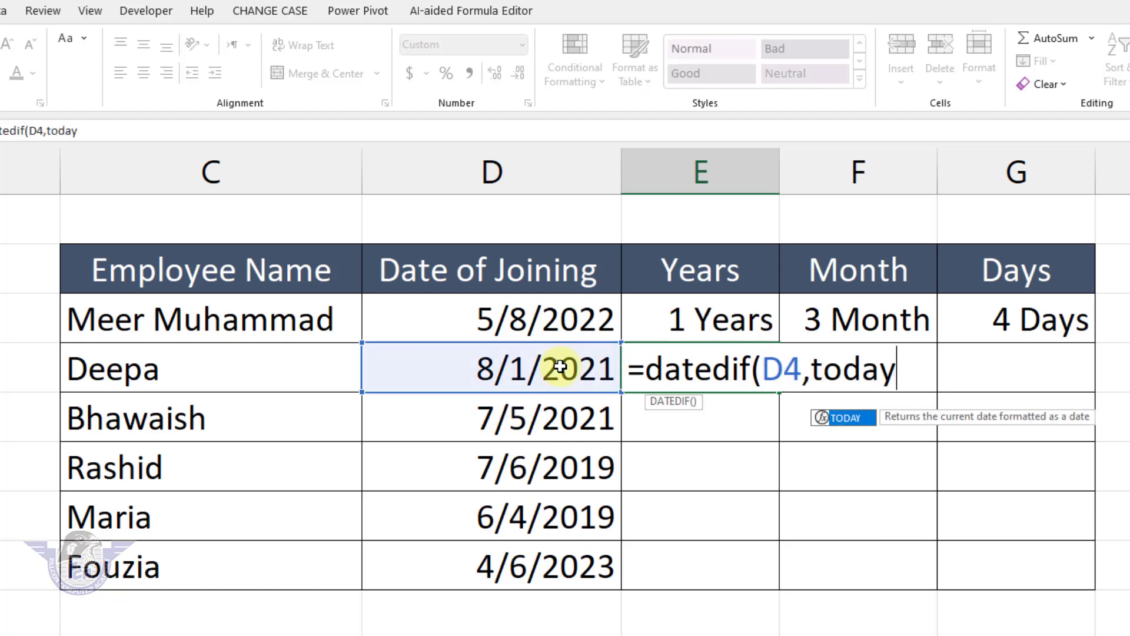
type("()")
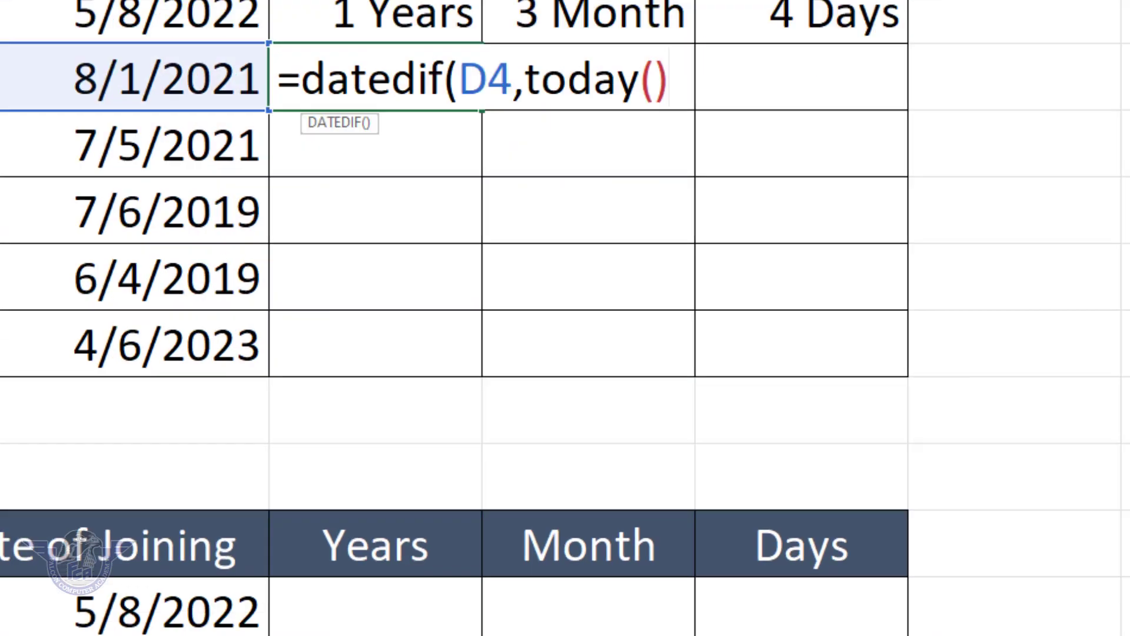
mouse_move(990, 621)
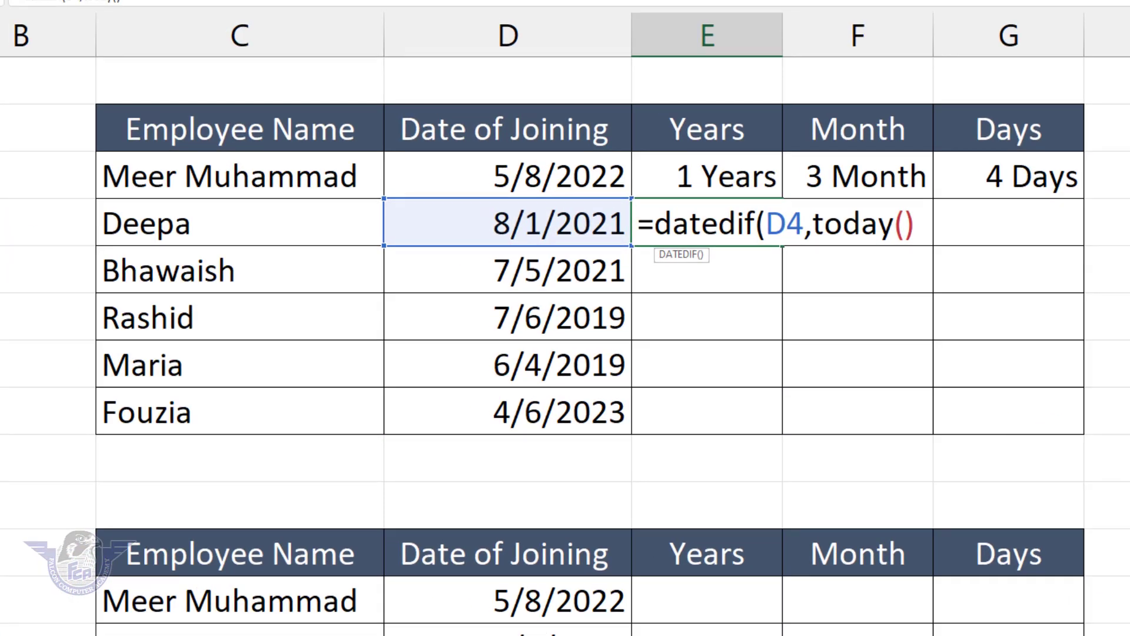
type(",\"Y\")")
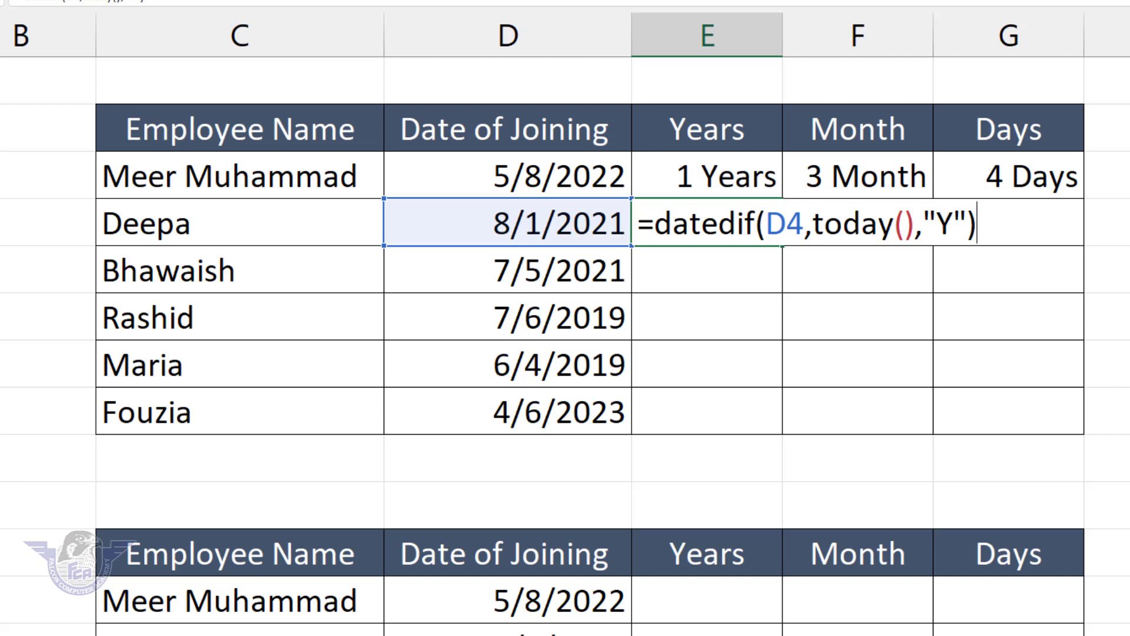
key("Return")
key("Up")
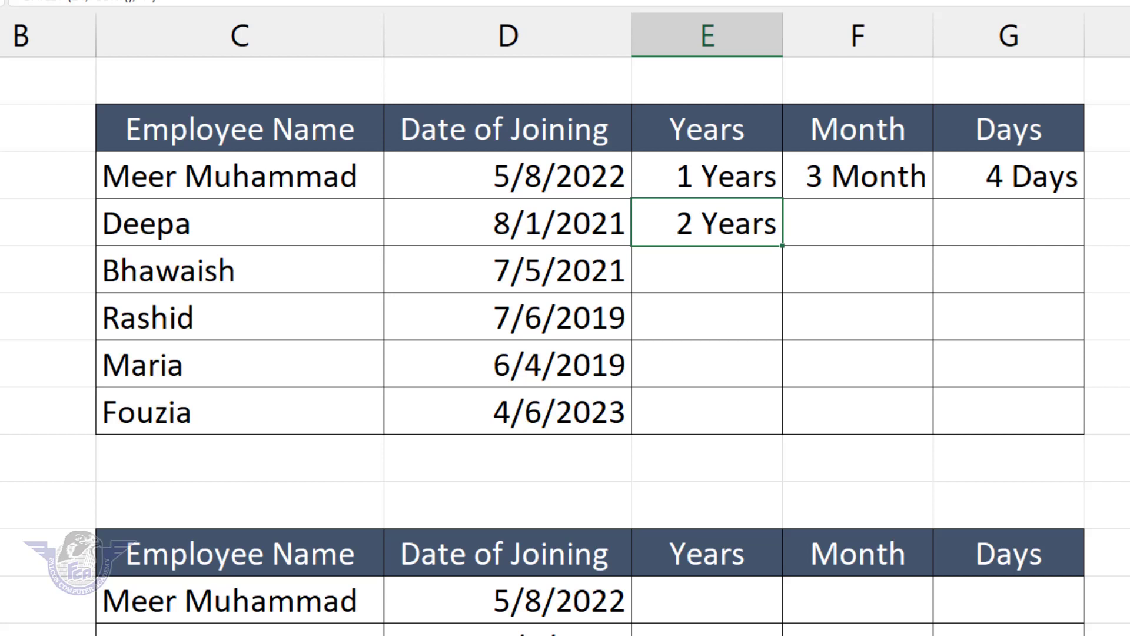
Step: Enter the formula =DATEDIF(D4,TODAY(),"YM") in cell F4 to calculate the remaining months of service
key("Right")
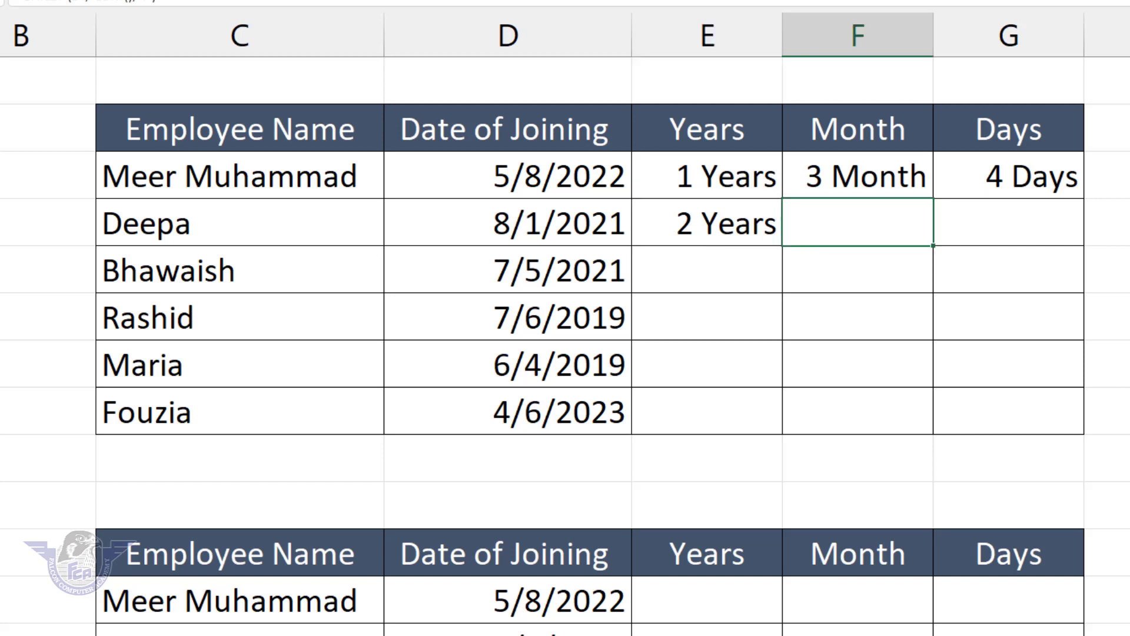
type("=date")
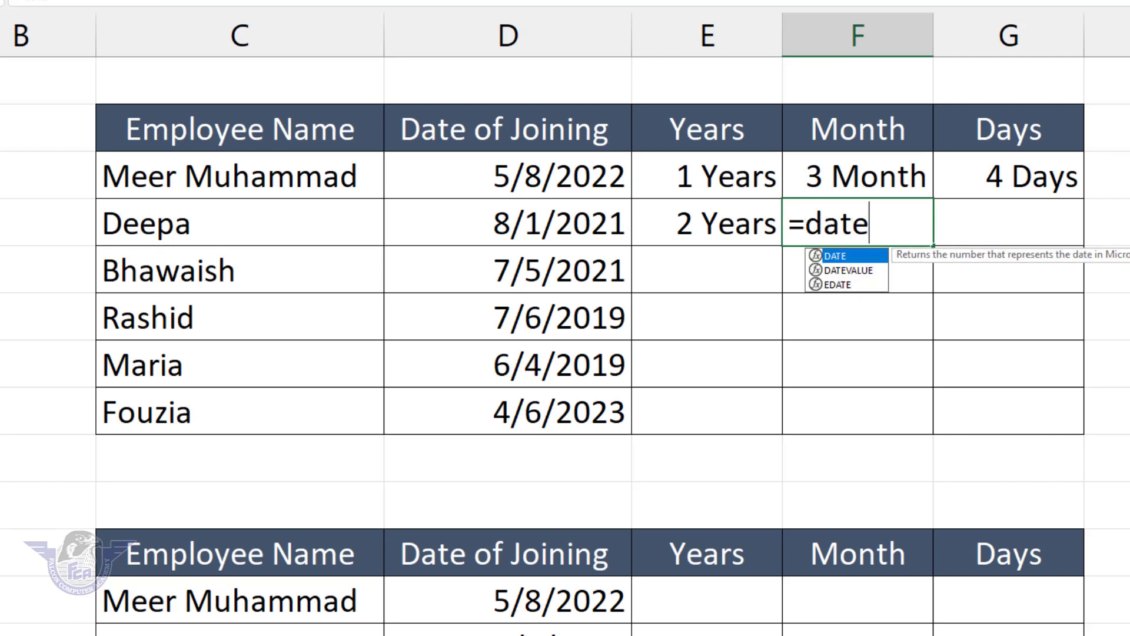
type("dif(")
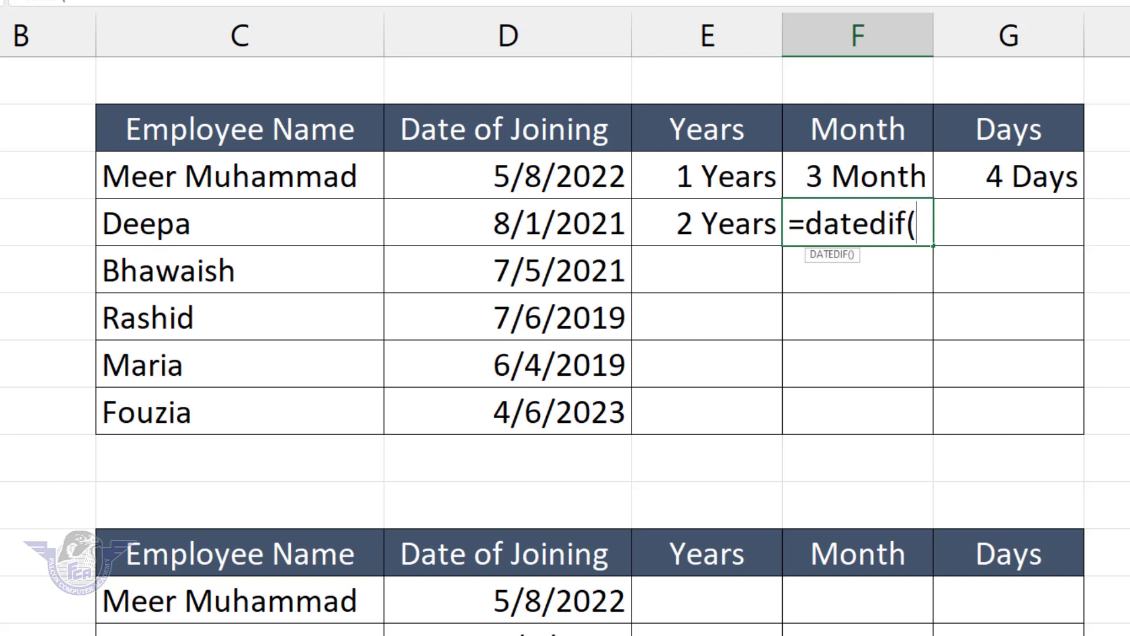
left_click(606, 224)
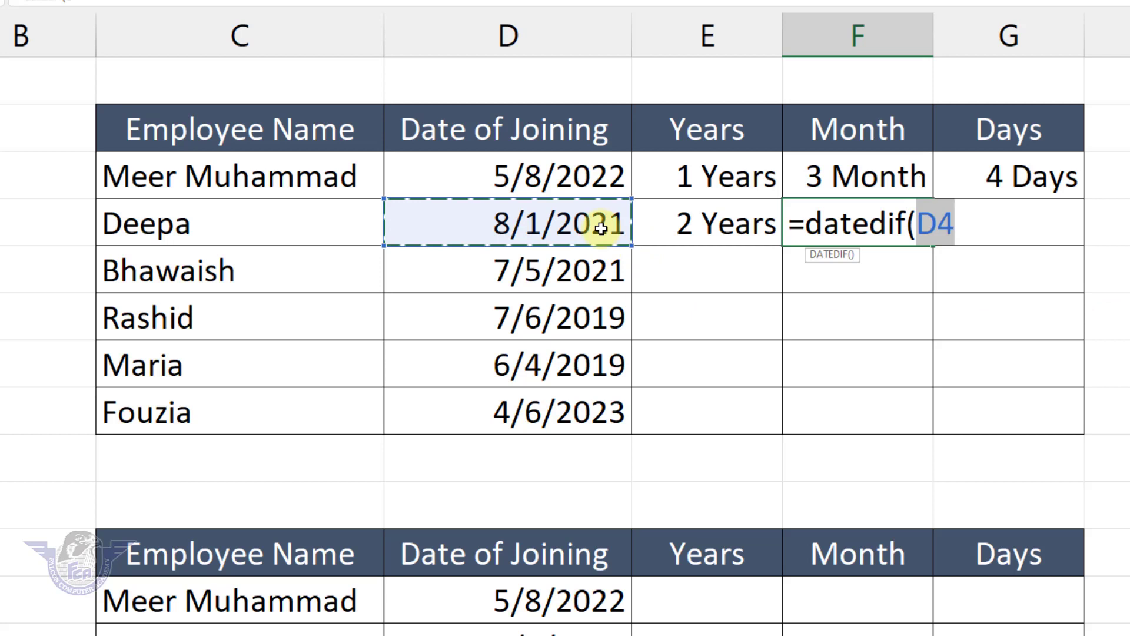
type(",today")
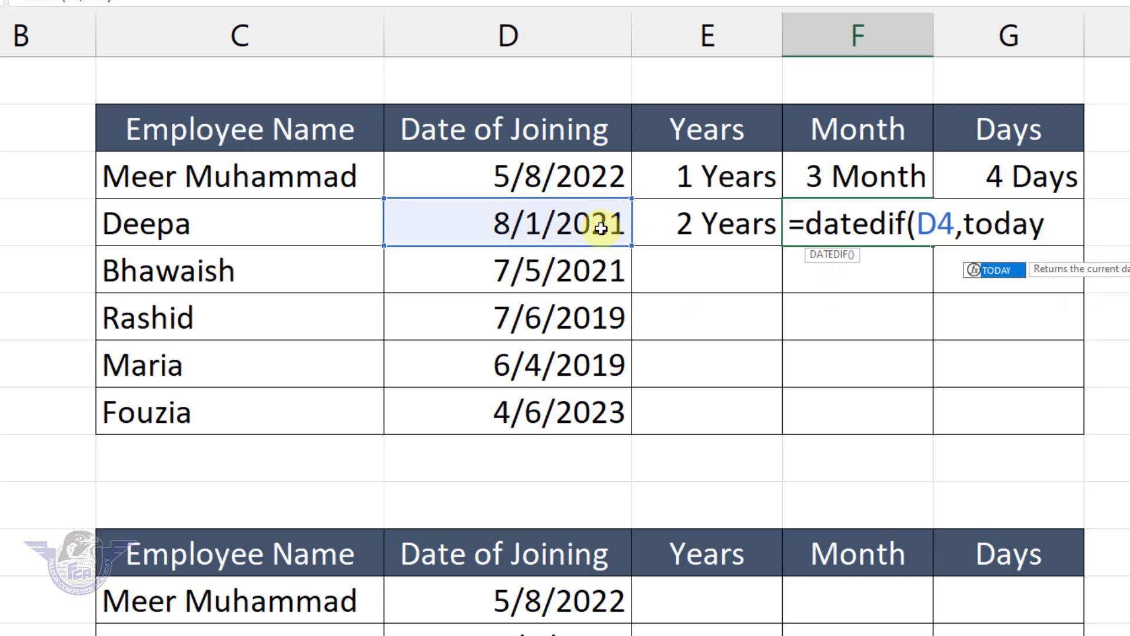
type("()")
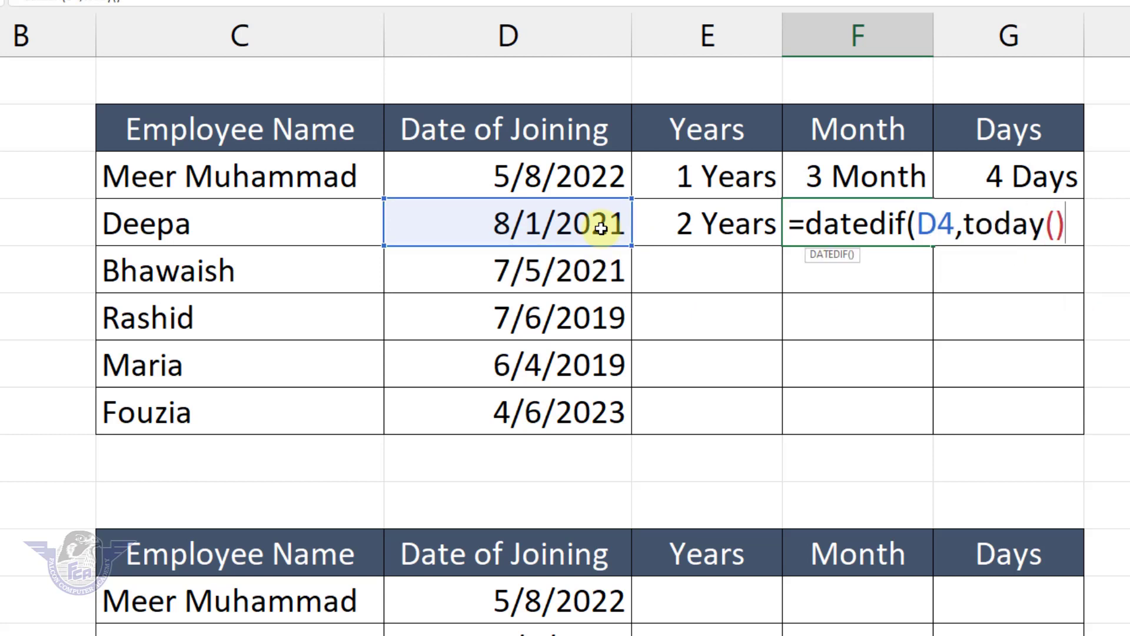
type(",\"YM")
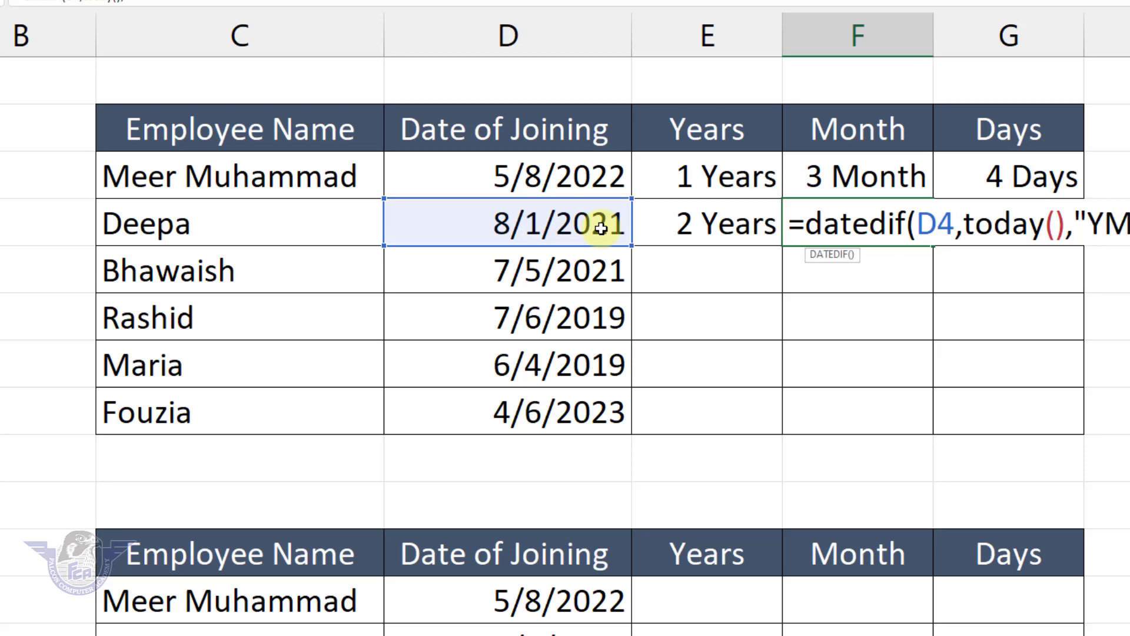
type("\"")
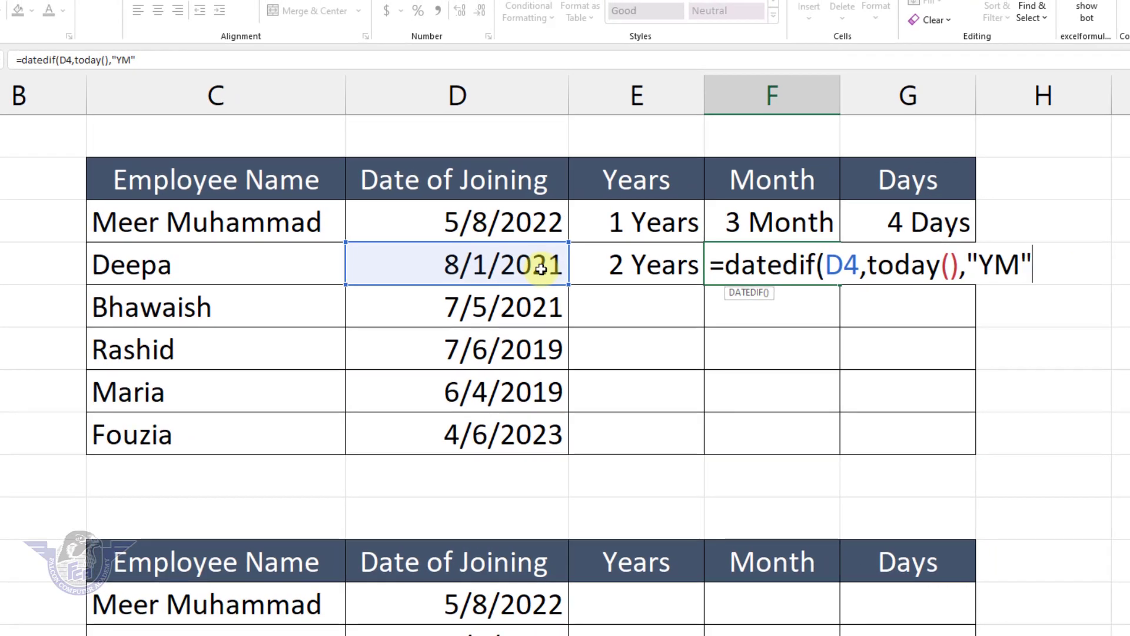
type(")")
key("Return")
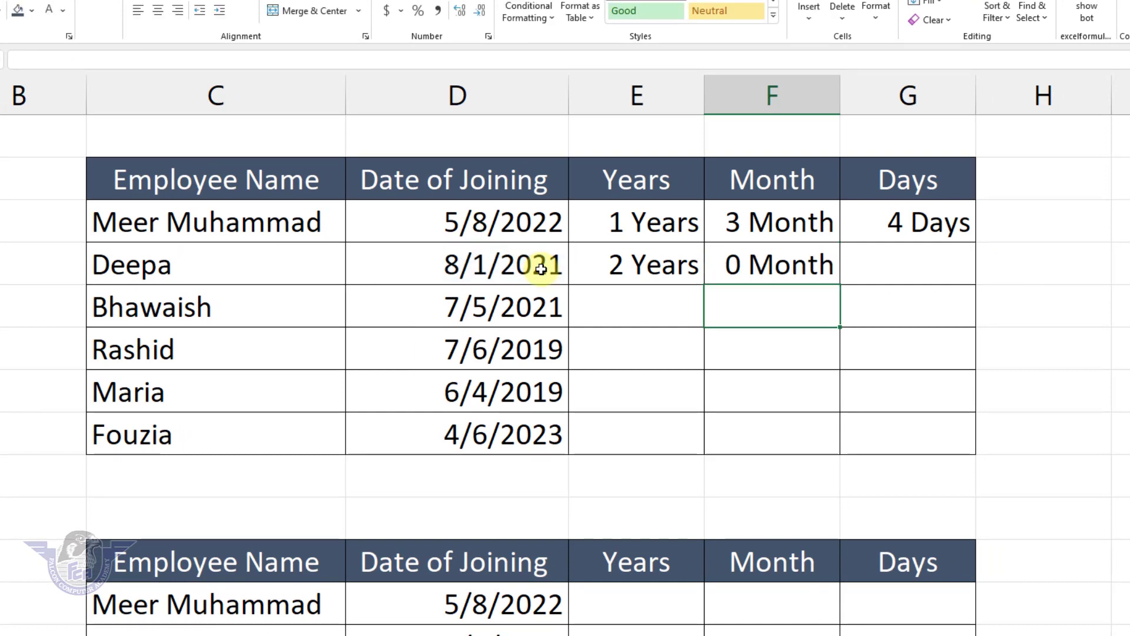
key("Up")
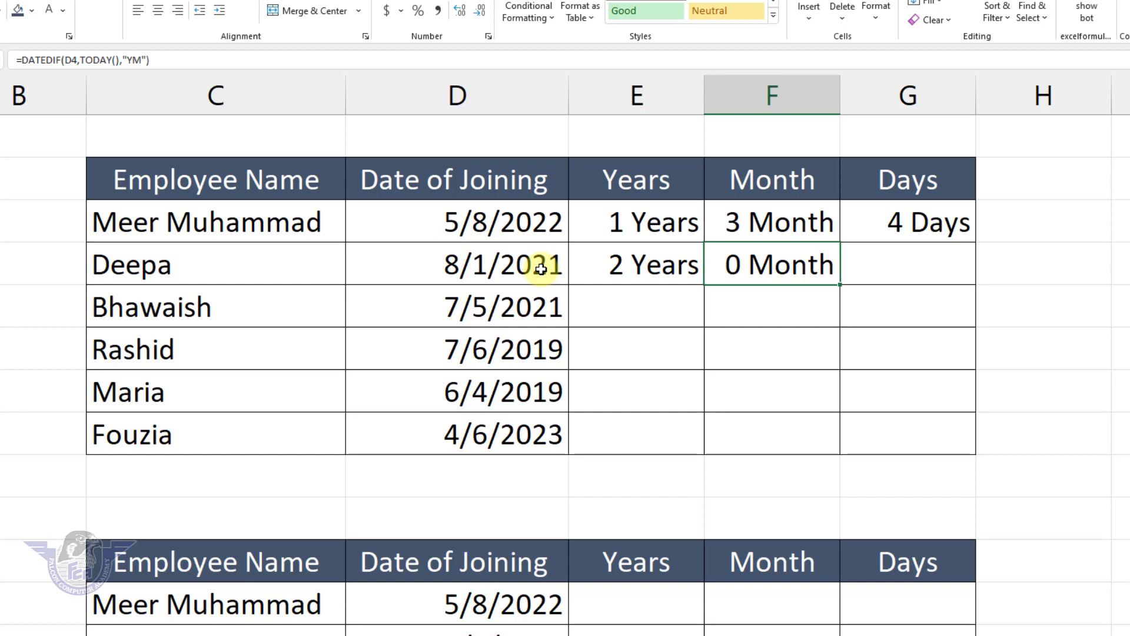
Step: Change the date of joining in cell D4 to 3/1/2021
double_click(459, 268)
left_click_drag(460, 269, 442, 270)
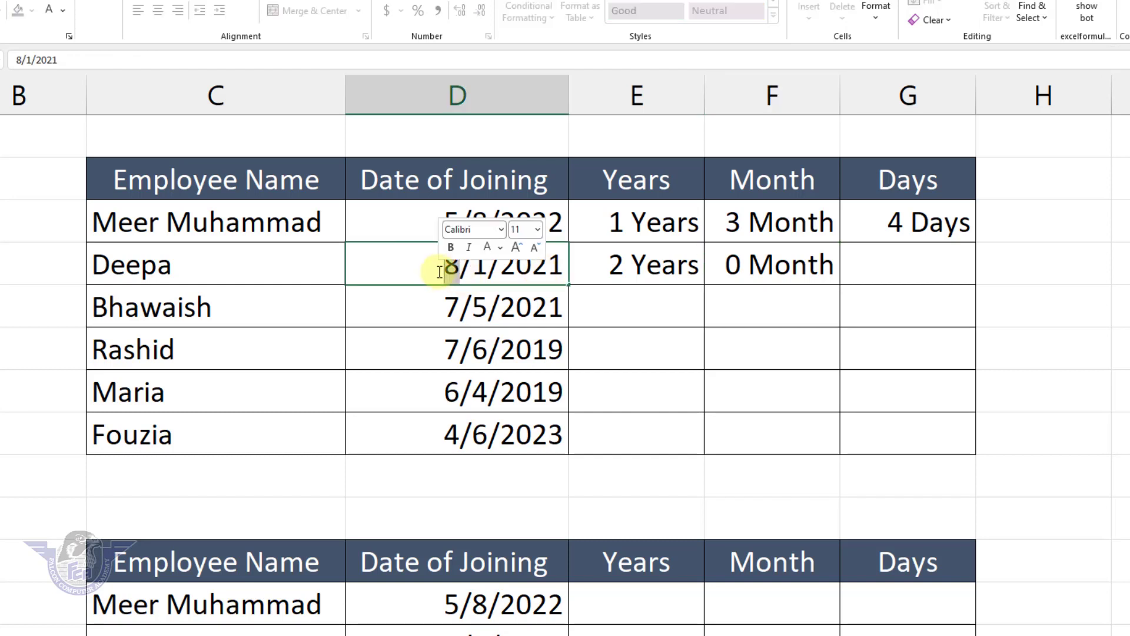
type("3")
key("Return")
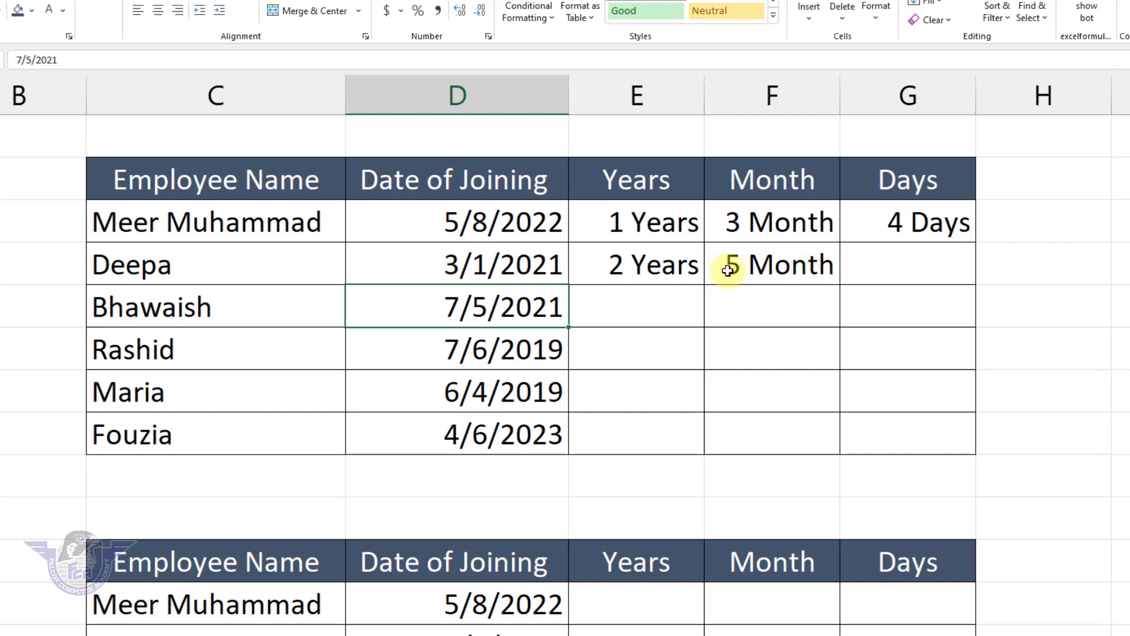
Step: Enter the formula =DATEDIF(D4,TODAY(),"MD") in cell G4 to calculate the remaining days of service
left_click(915, 259)
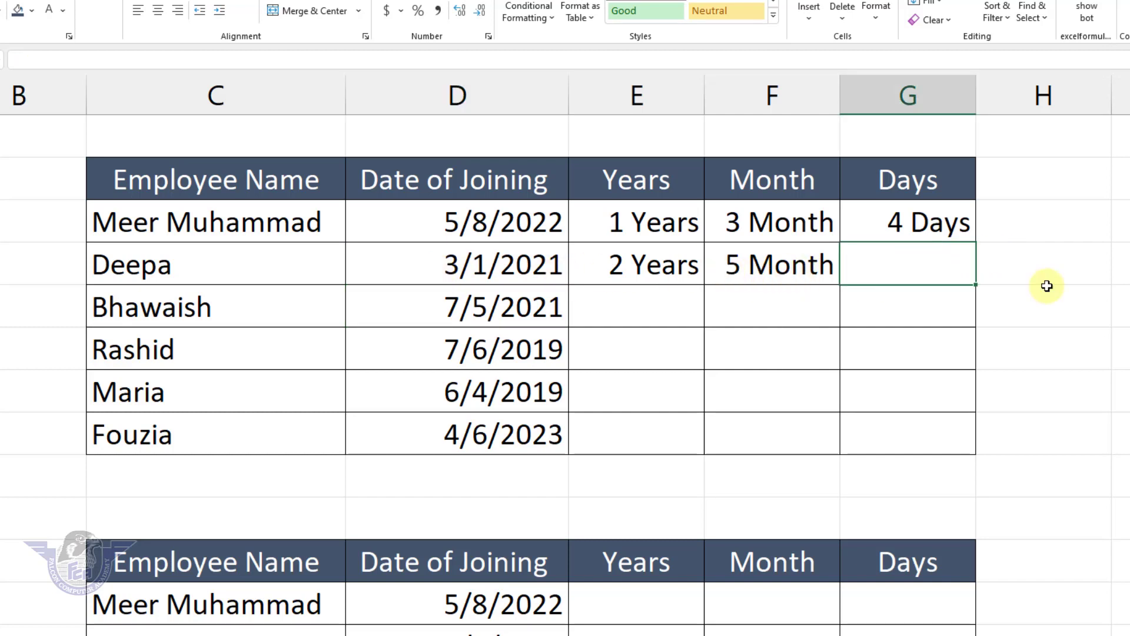
type("=dat")
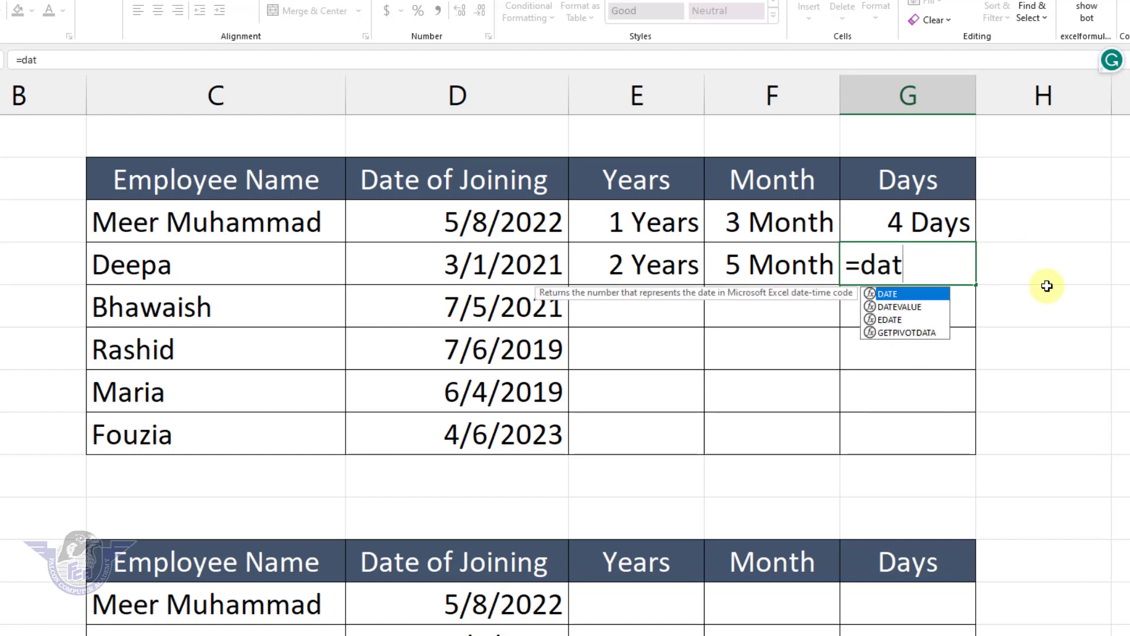
type("eif")
key("BackSpace")
key("BackSpace")
type("d")
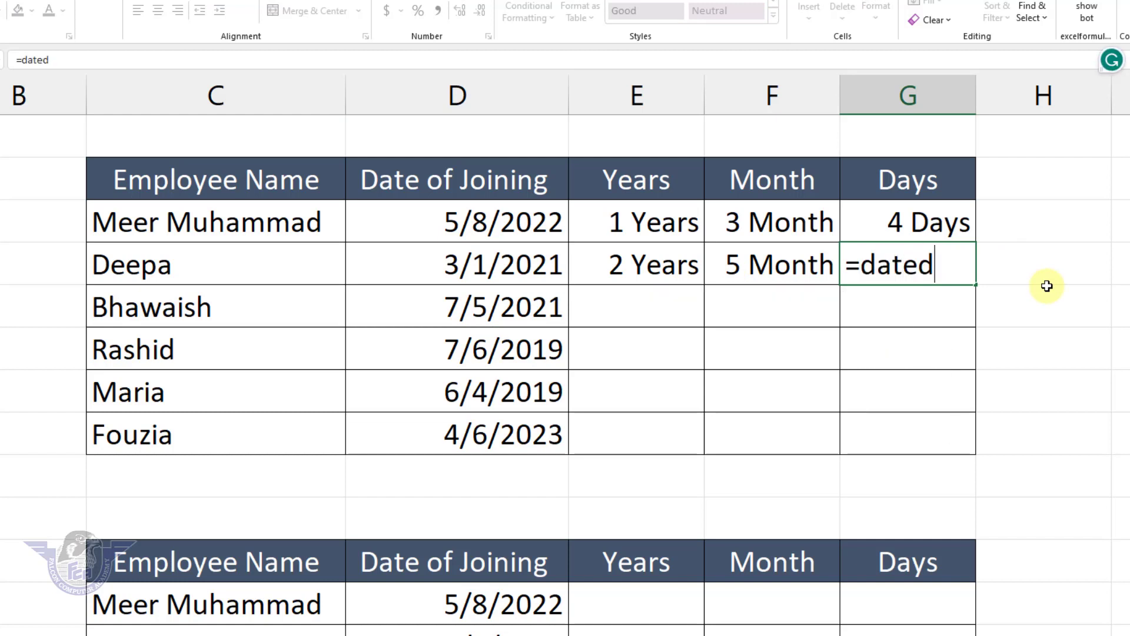
type("if (")
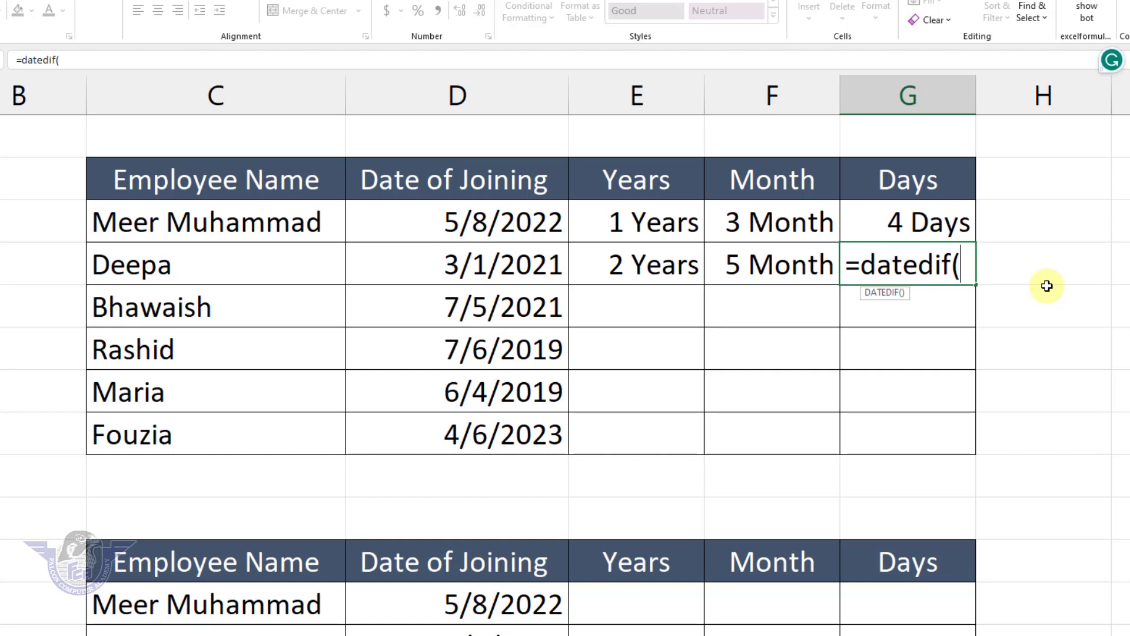
left_click(535, 263)
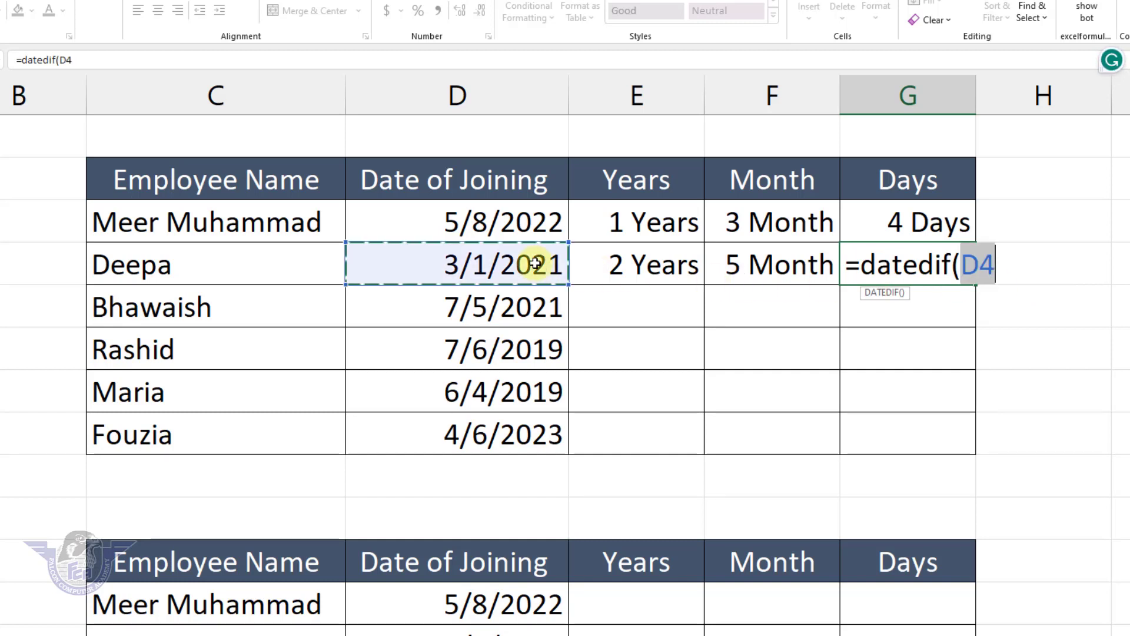
type(",tod")
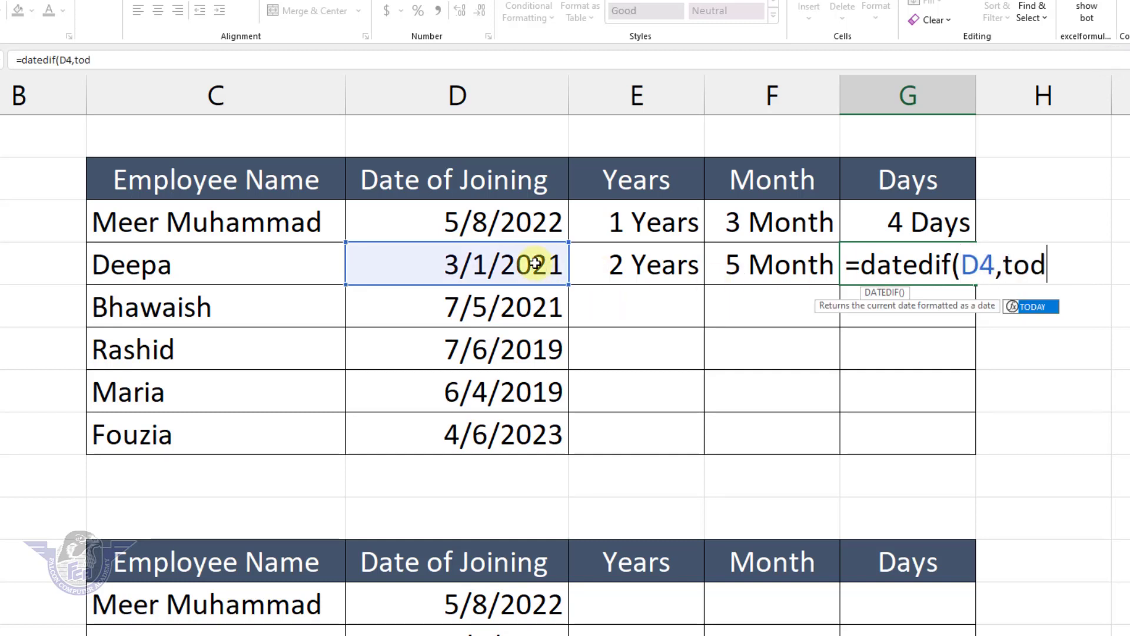
type("ay(),")
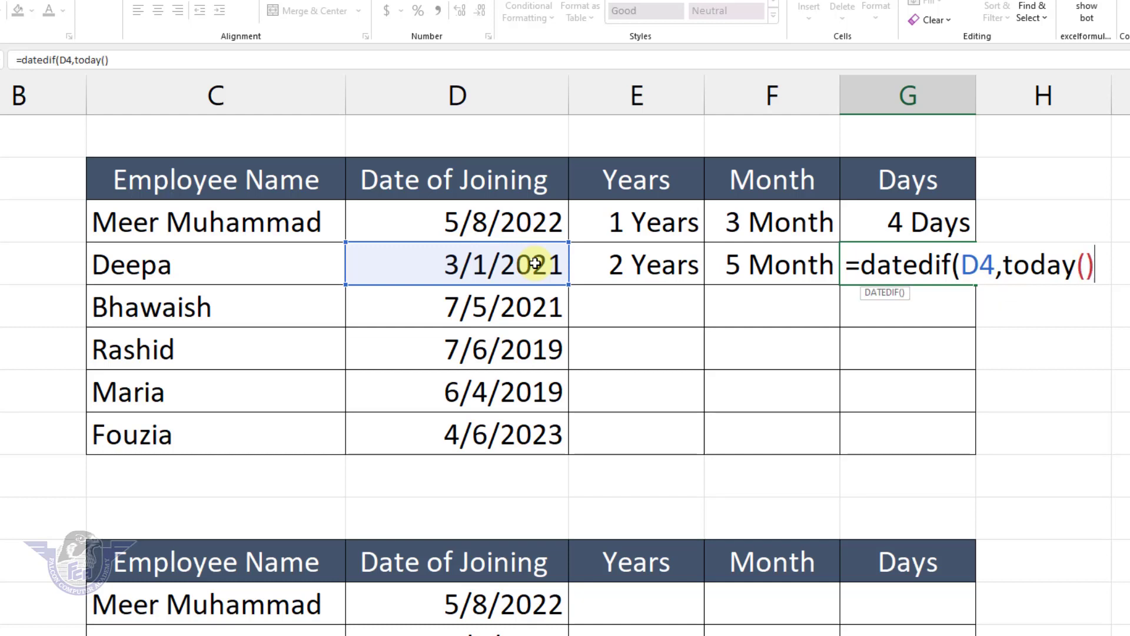
type("\"MD\")")
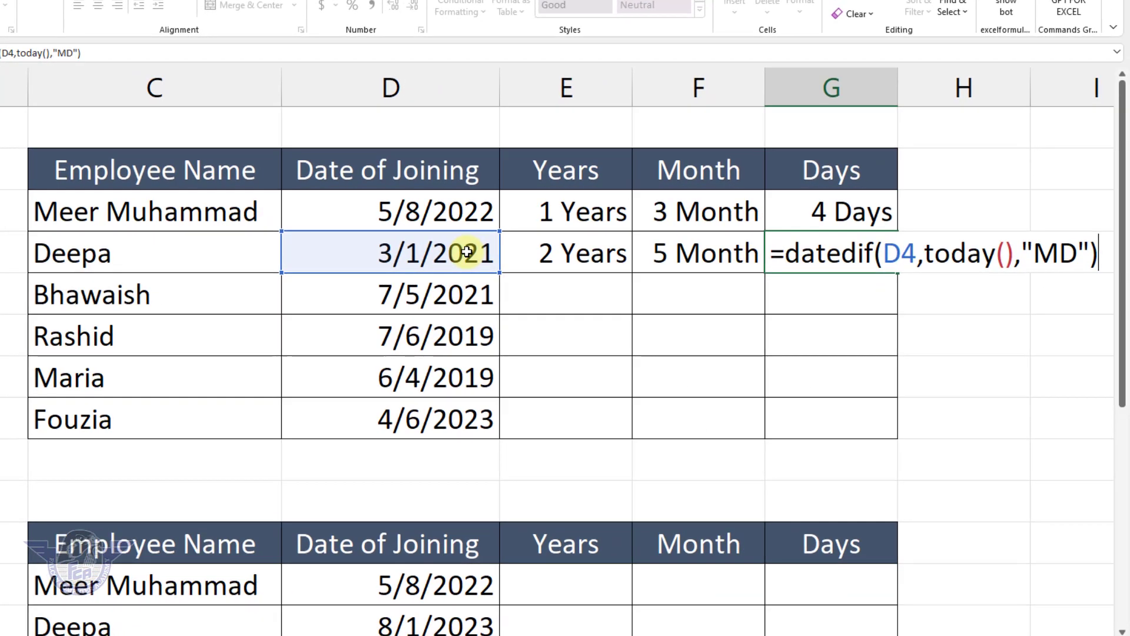
key("Return")
Step: Fill the years, months and days formulas from E4:G4 down to the last employee row of the first table
left_click_drag(517, 262, 832, 252)
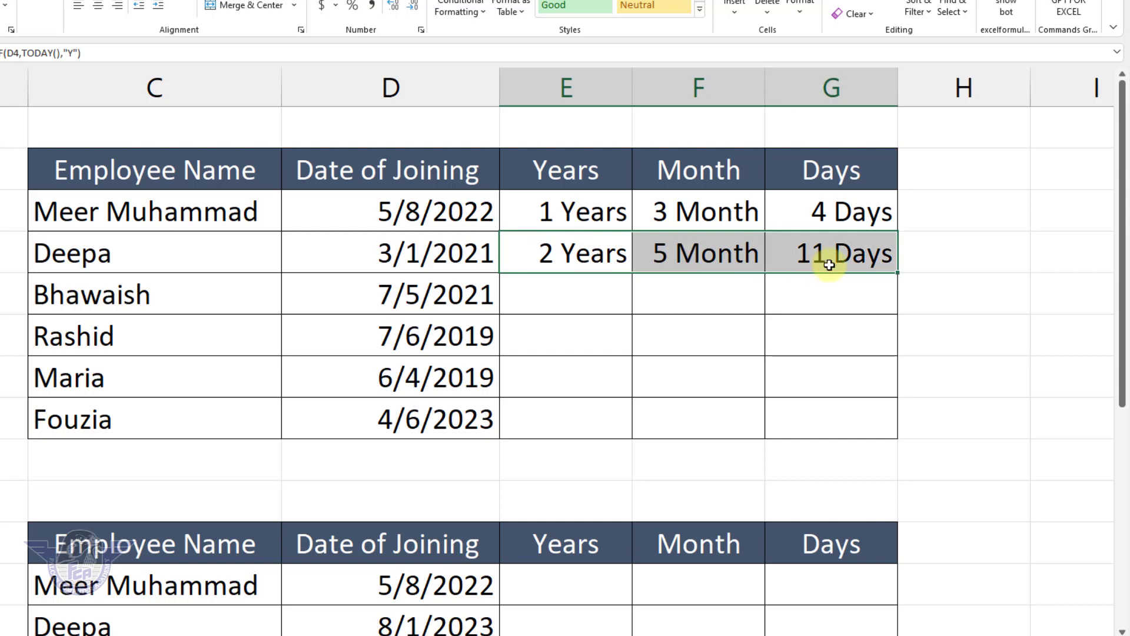
left_click_drag(897, 274, 883, 435)
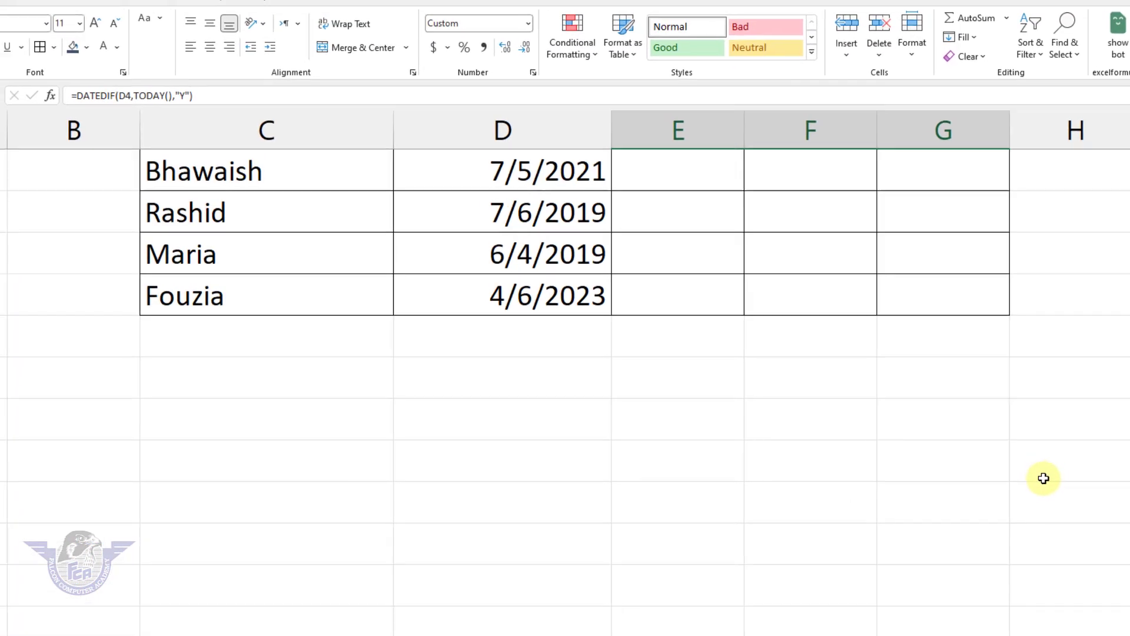
Step: Apply the custom number format 0 "Years" to the Years column cells E12:E17 of the second table
scroll(709, 301, "up", 2)
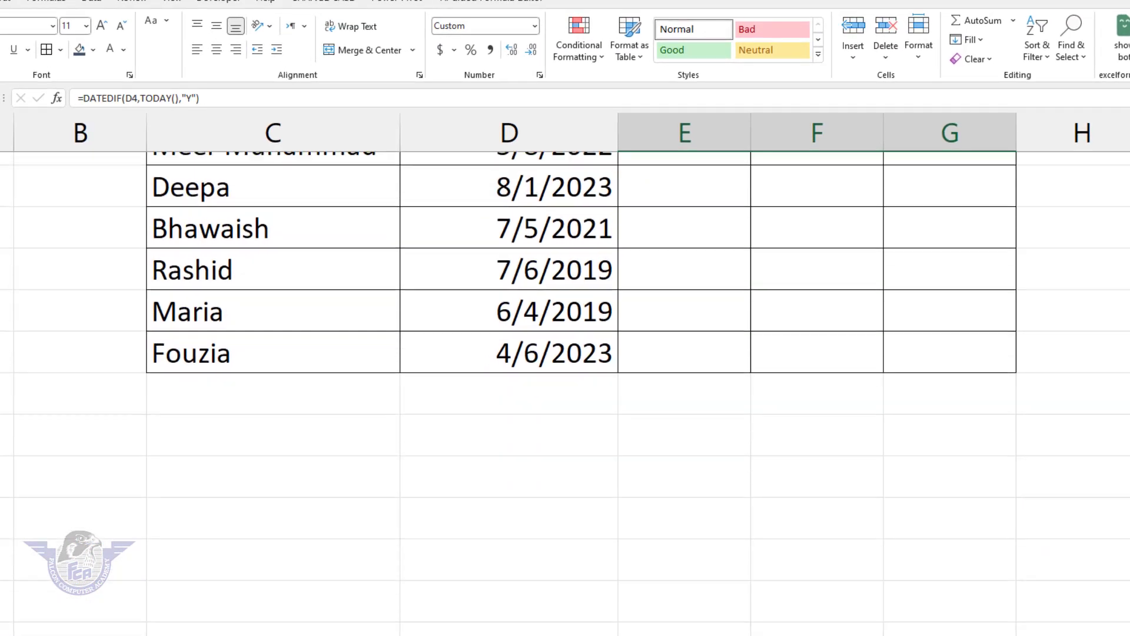
left_click(709, 301)
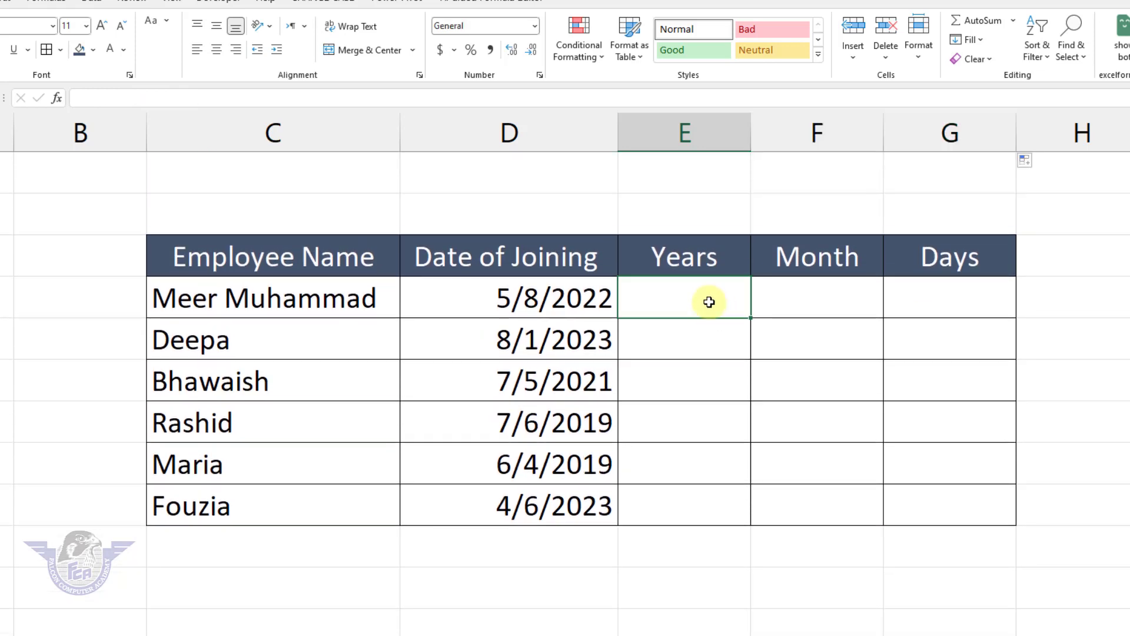
left_click_drag(709, 301, 705, 502)
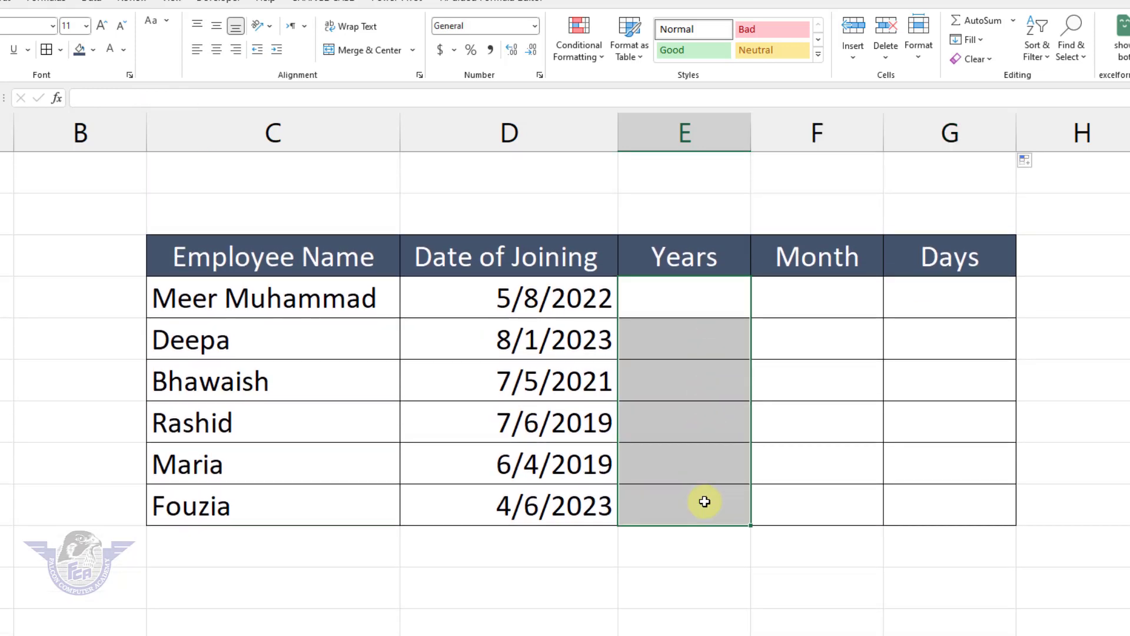
right_click(693, 330)
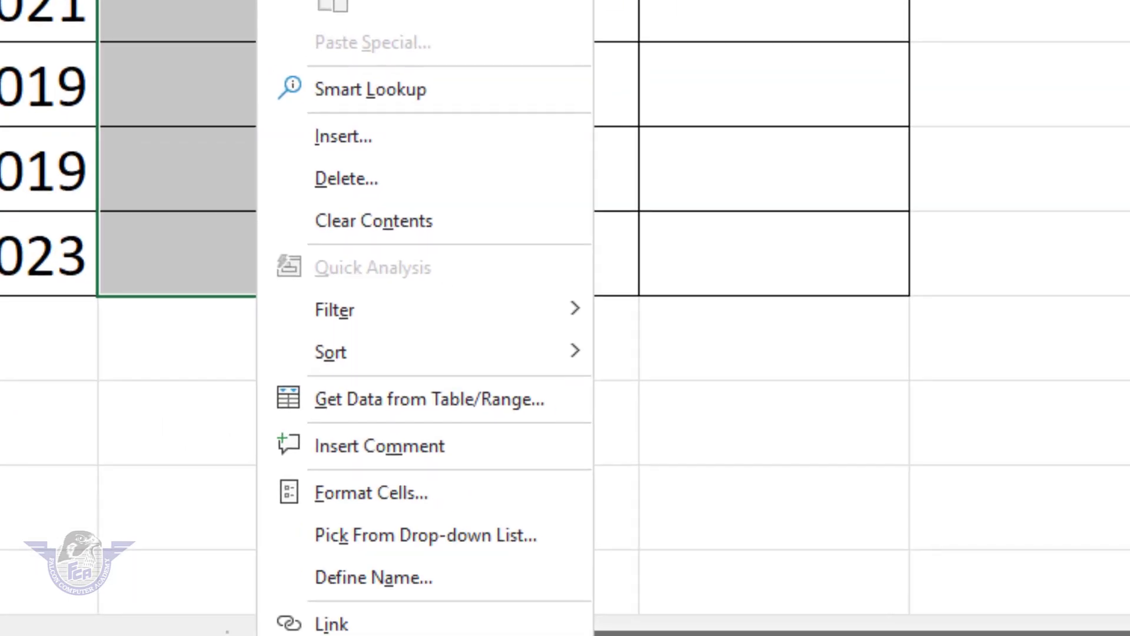
left_click(379, 496)
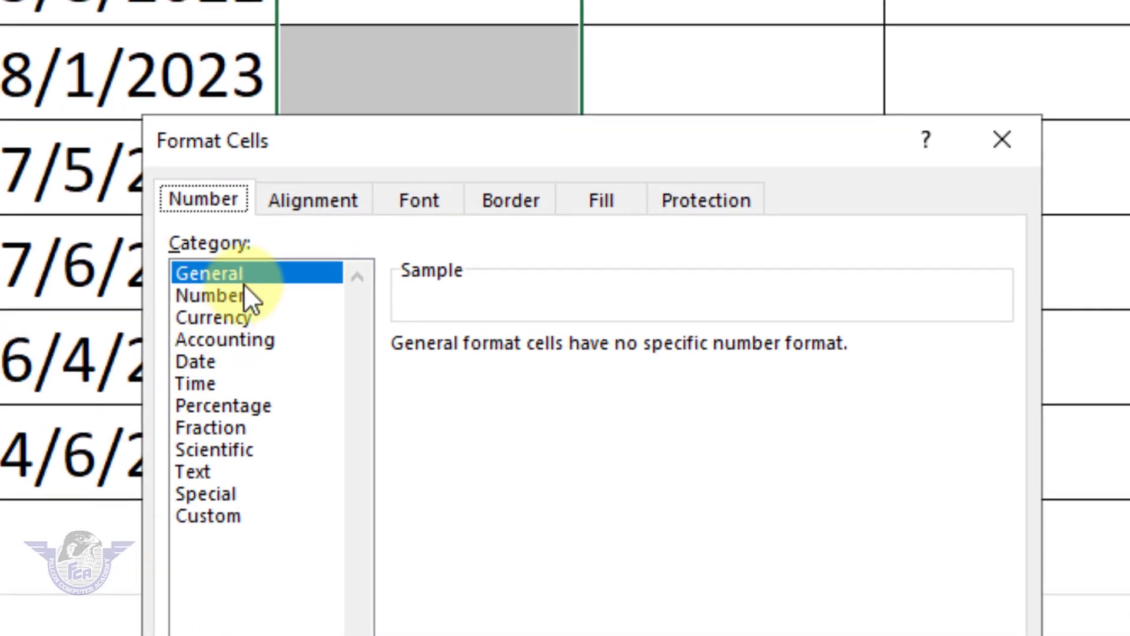
left_click(64, 113)
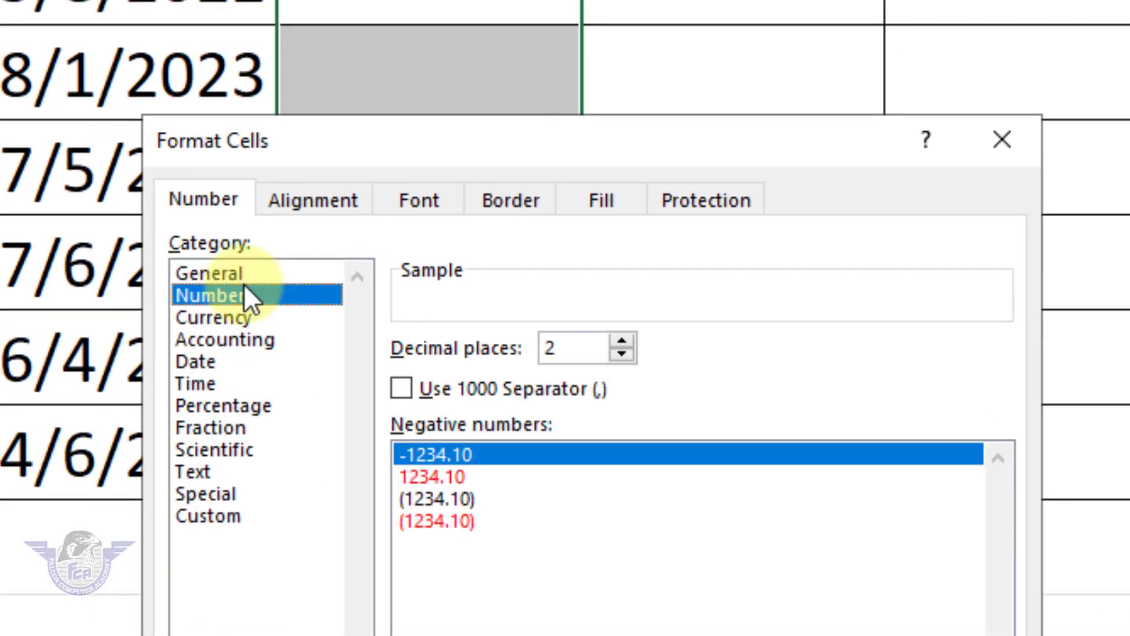
left_click(245, 276)
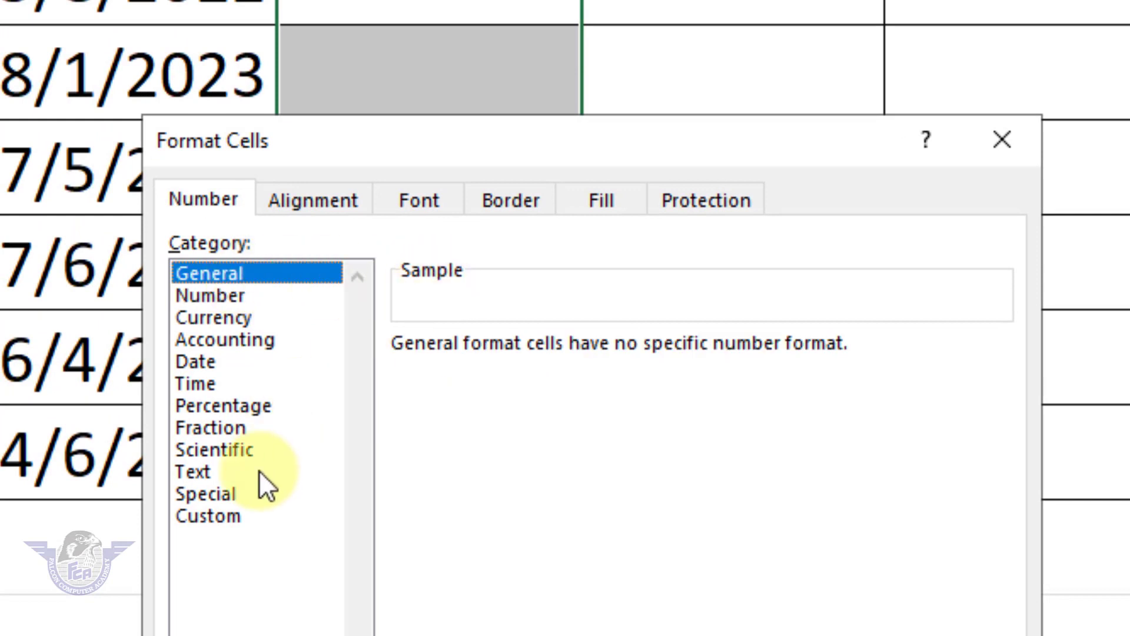
left_click(204, 518)
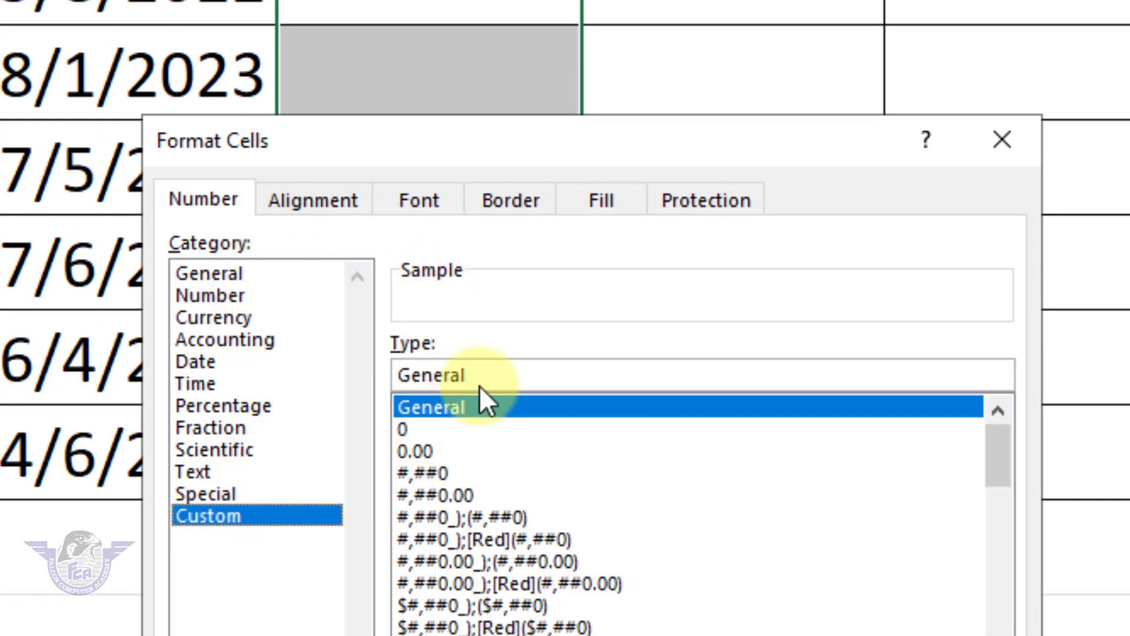
left_click(493, 375)
key("BackSpace")
key("BackSpace")
key("BackSpace")
key("BackSpace")
key("BackSpace")
key("BackSpace")
key("BackSpace")
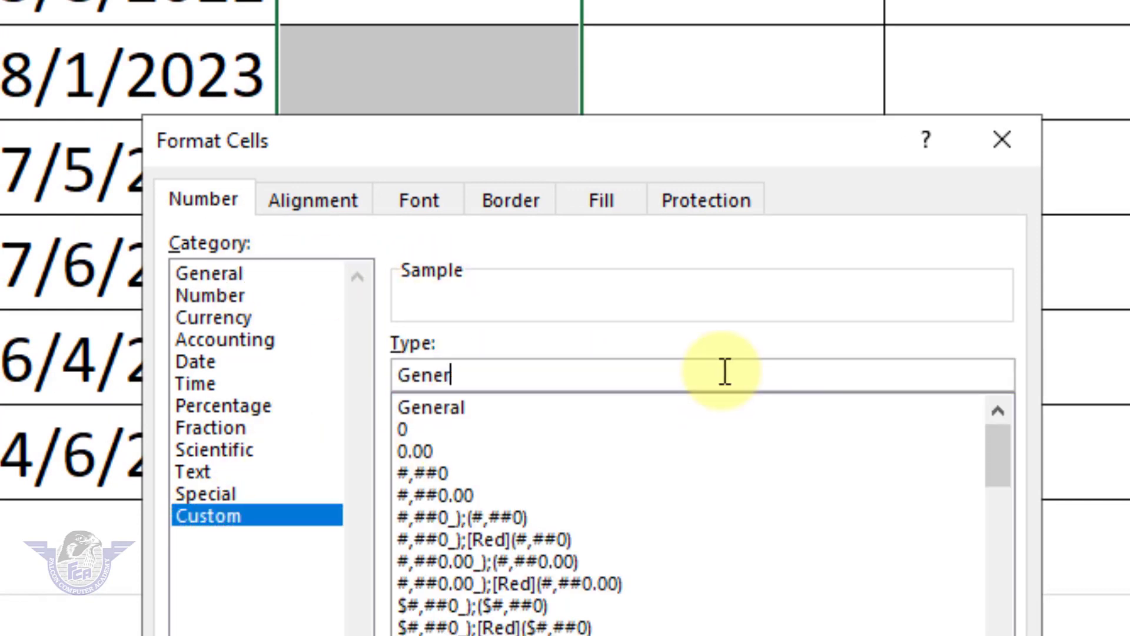
type("0")
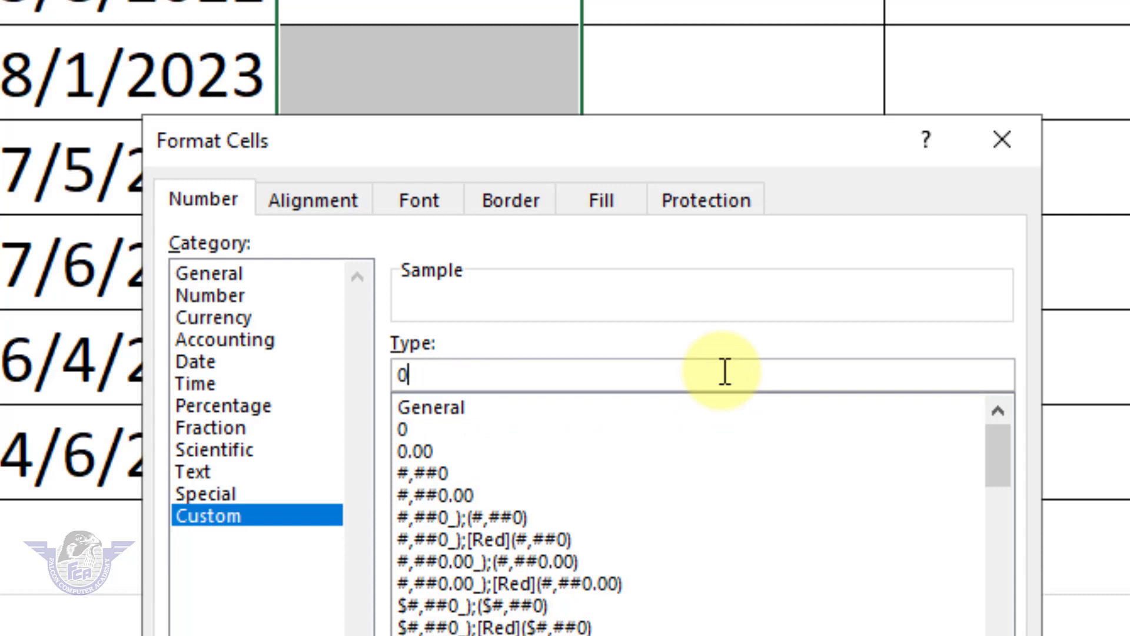
type(" \"Years\"")
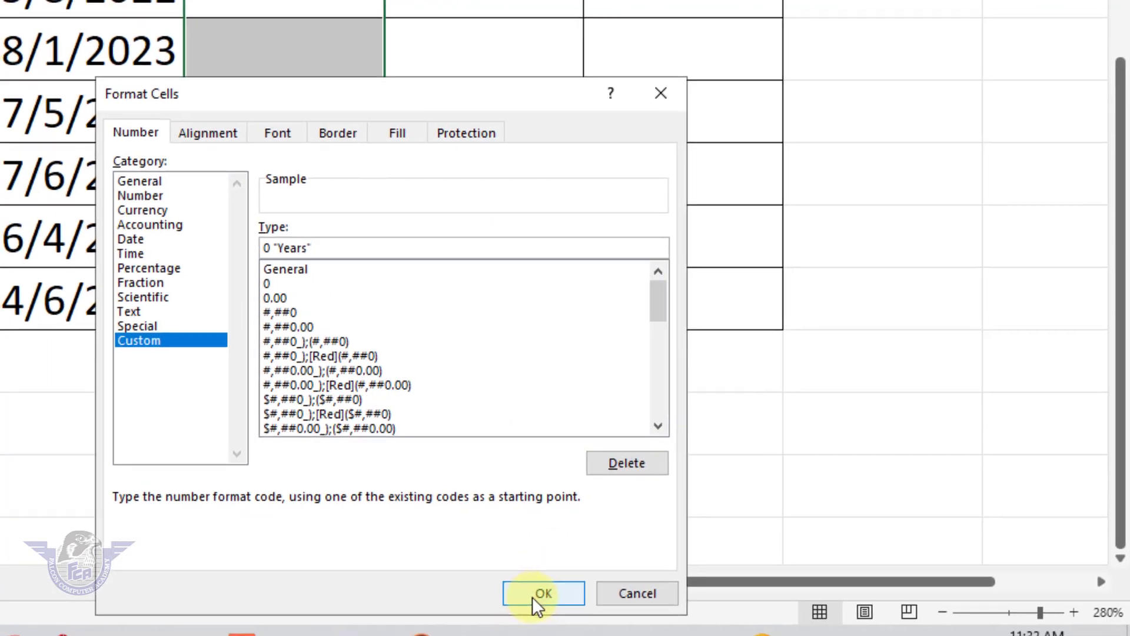
left_click(533, 595)
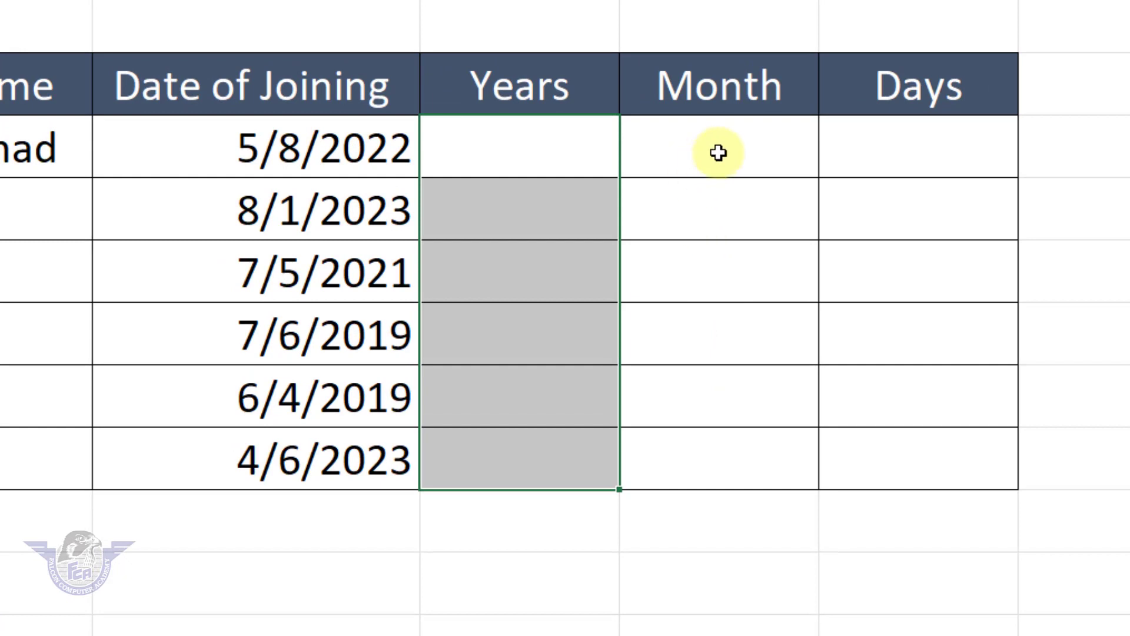
Step: Apply the custom number format 0 "Month" to the Month column cells F12:F17 of the second table
left_click_drag(718, 153, 705, 456)
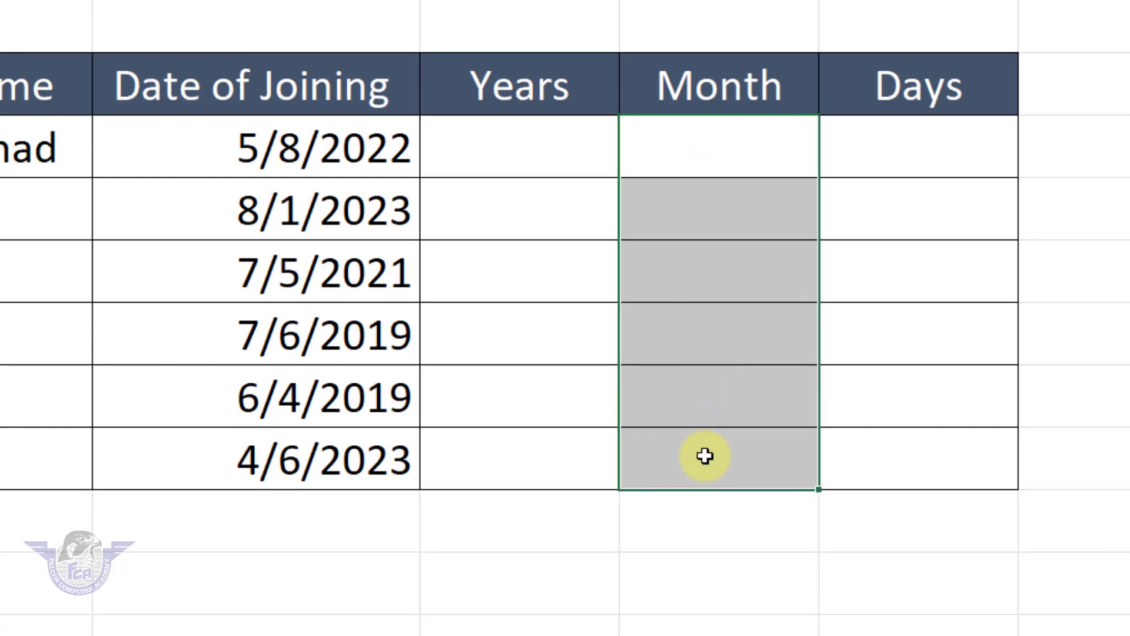
right_click(679, 237)
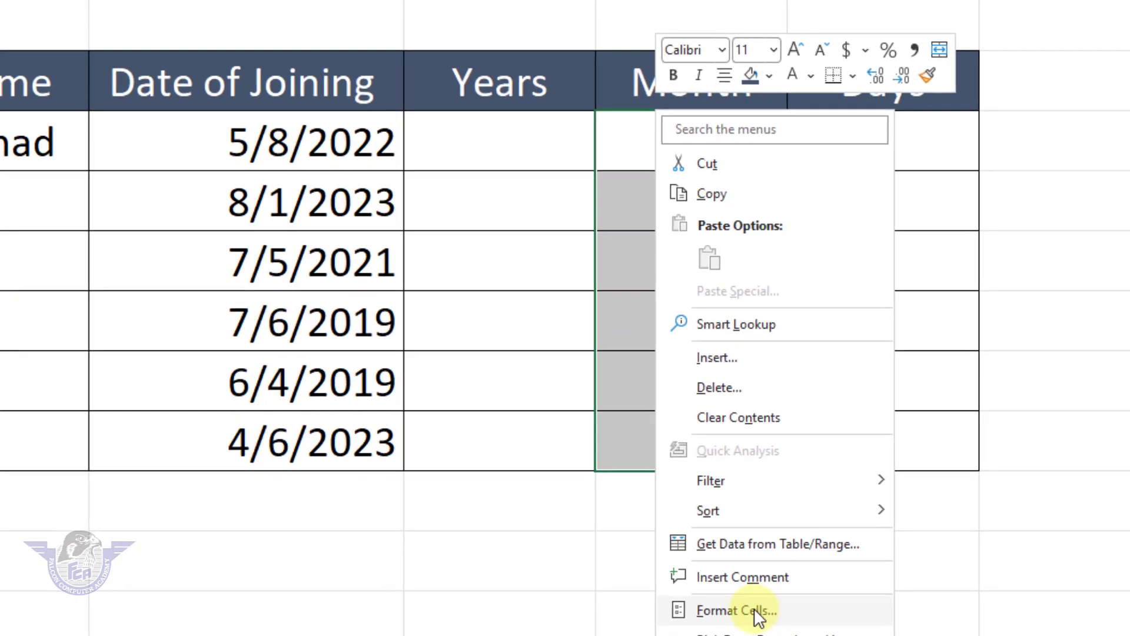
left_click(759, 618)
left_click(528, 488)
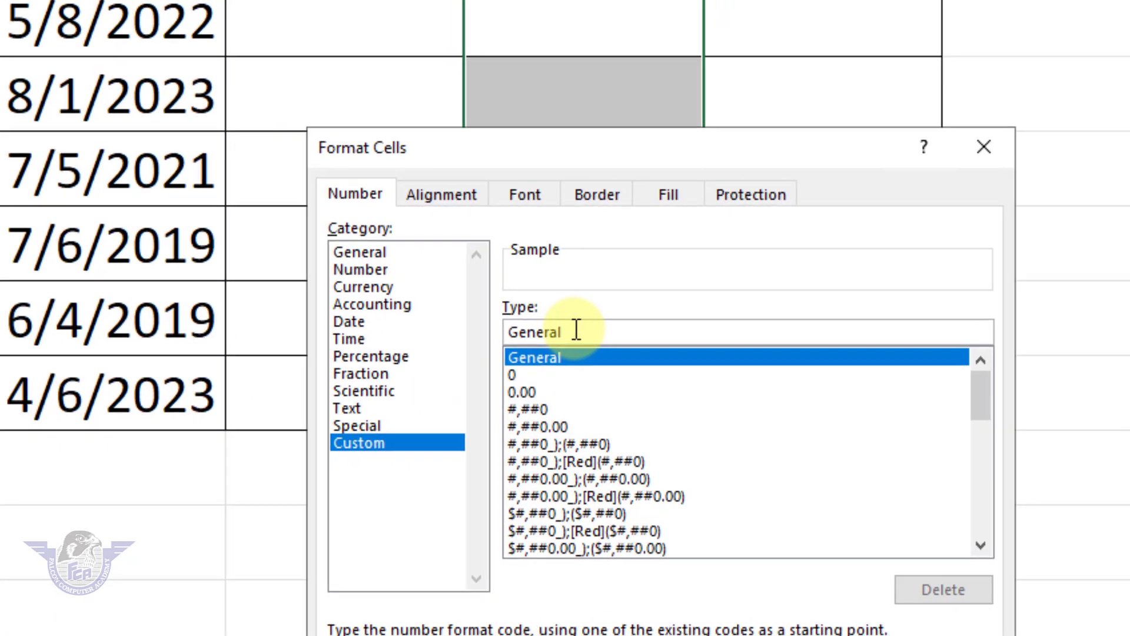
left_click(684, 392)
key("BackSpace")
key("BackSpace")
key("BackSpace")
key("BackSpace")
key("BackSpace")
key("BackSpace")
key("BackSpace")
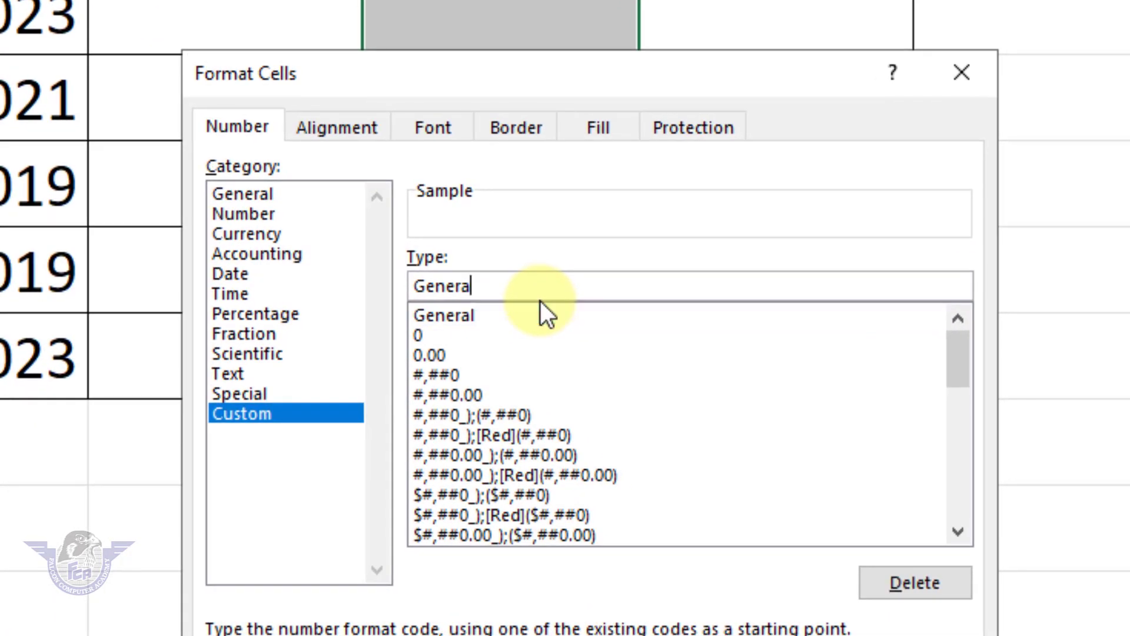
type("0 \"")
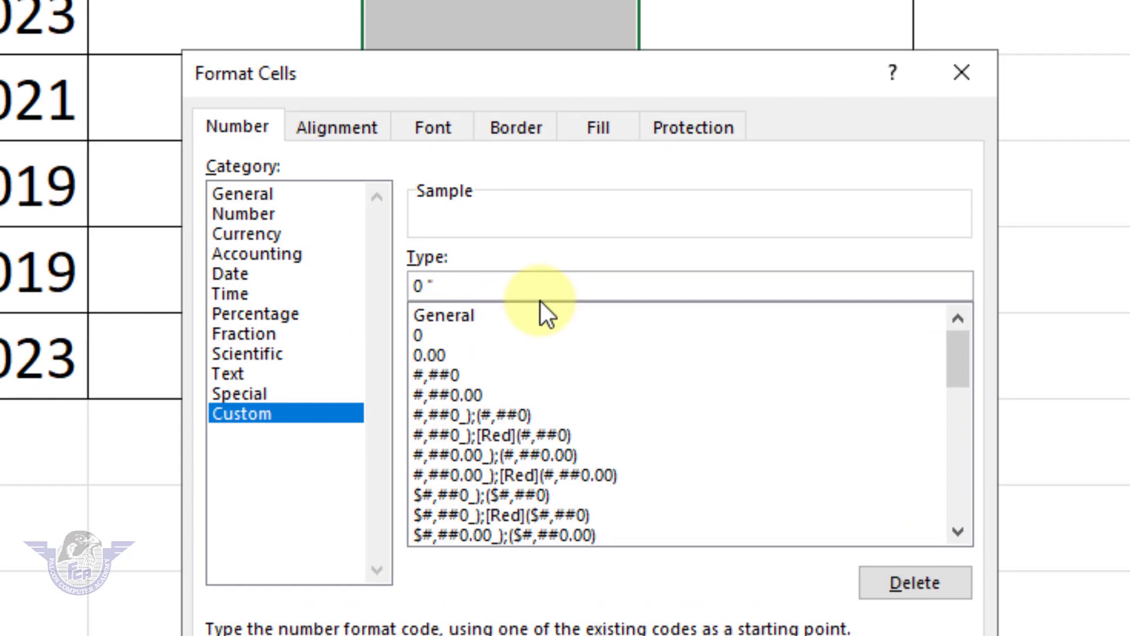
type("Month\"")
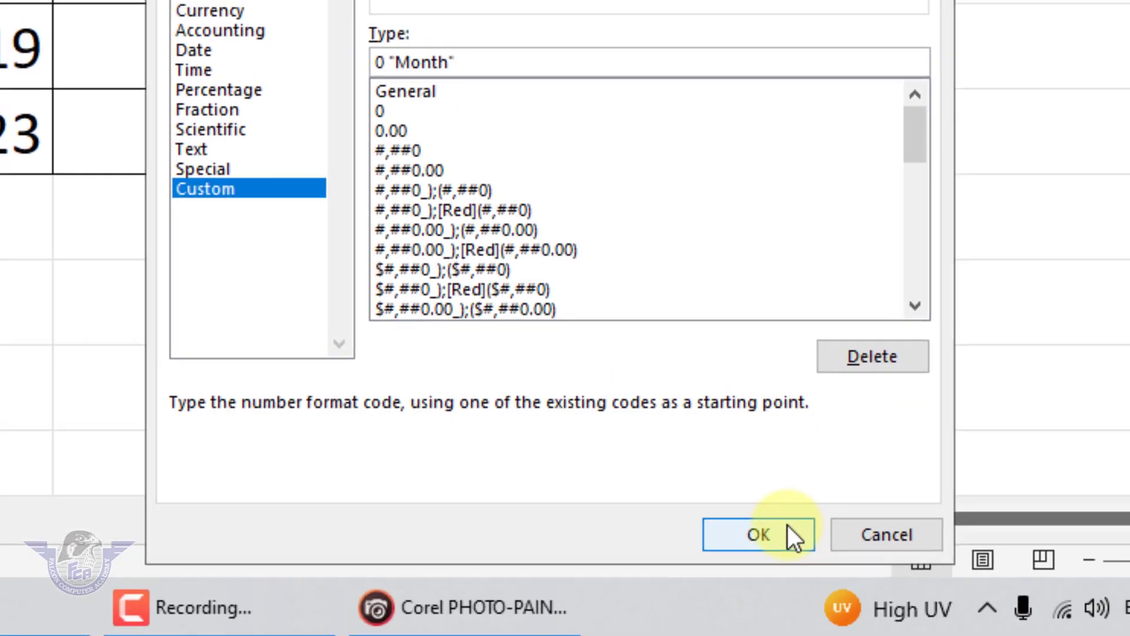
left_click(783, 533)
Step: Apply the custom number format 0 "Days" to the Days column cells G12:G17 of the second table
left_click(1001, 240)
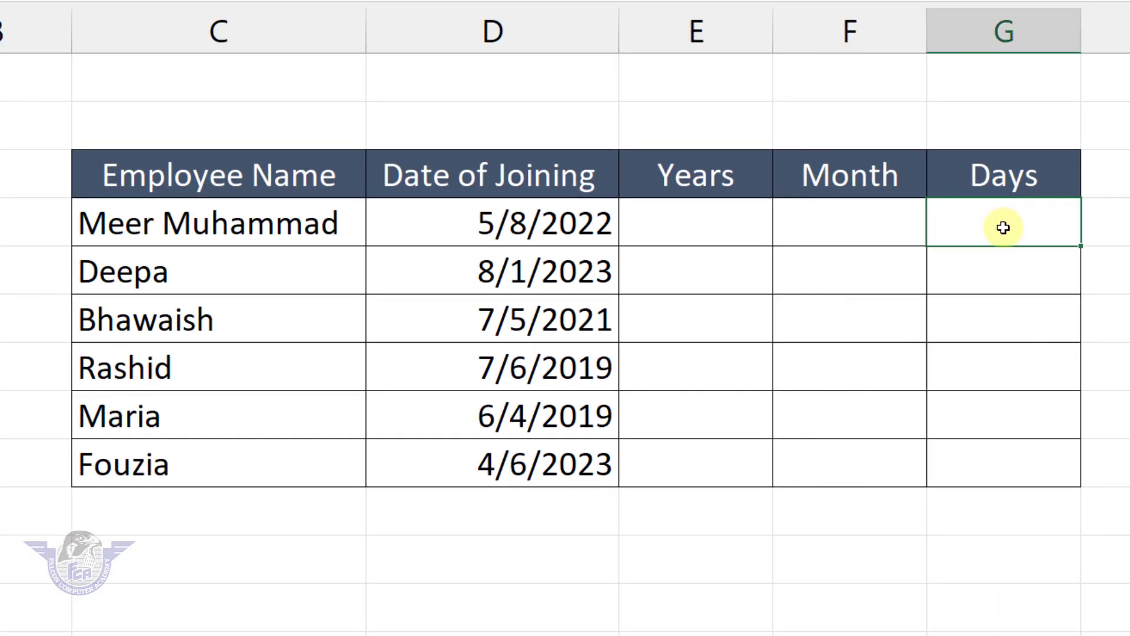
left_click_drag(1003, 227, 1004, 454)
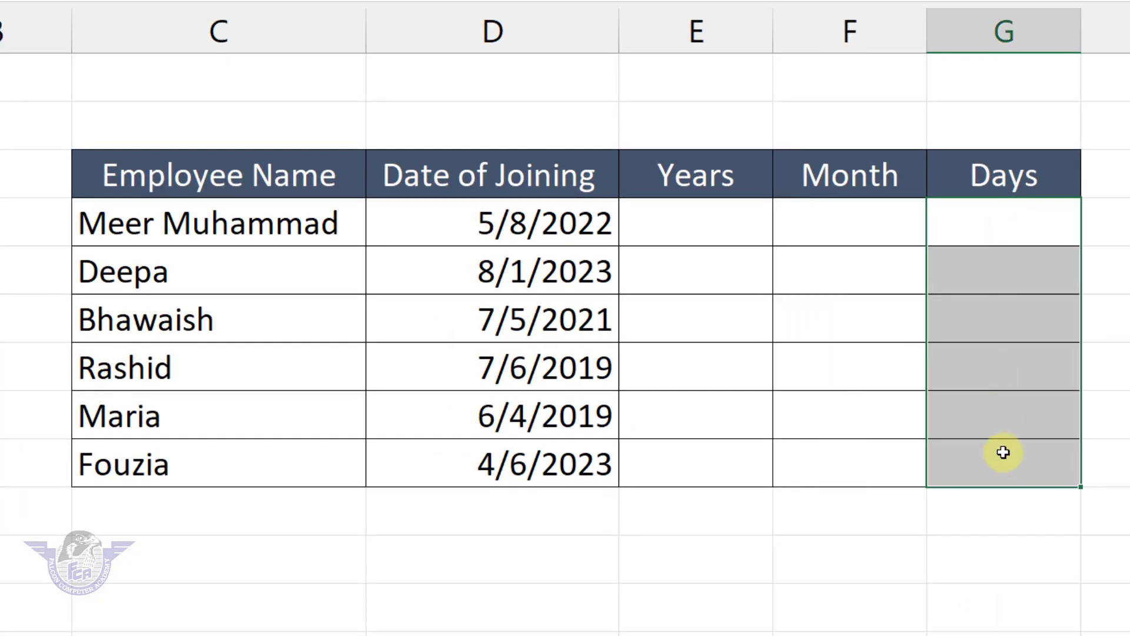
right_click(999, 378)
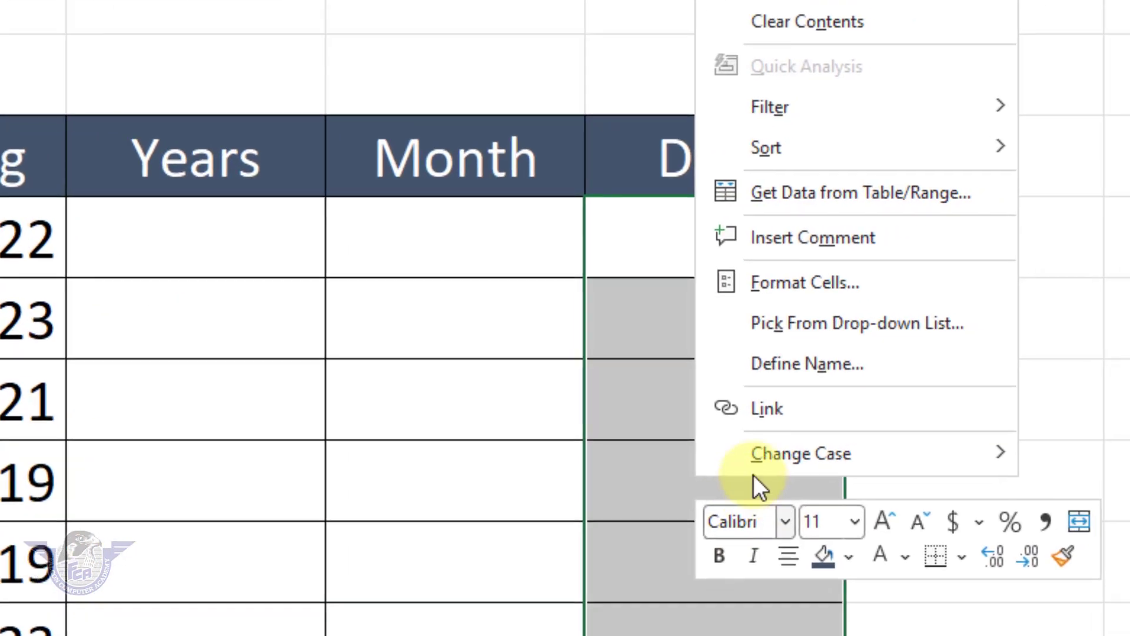
left_click(802, 283)
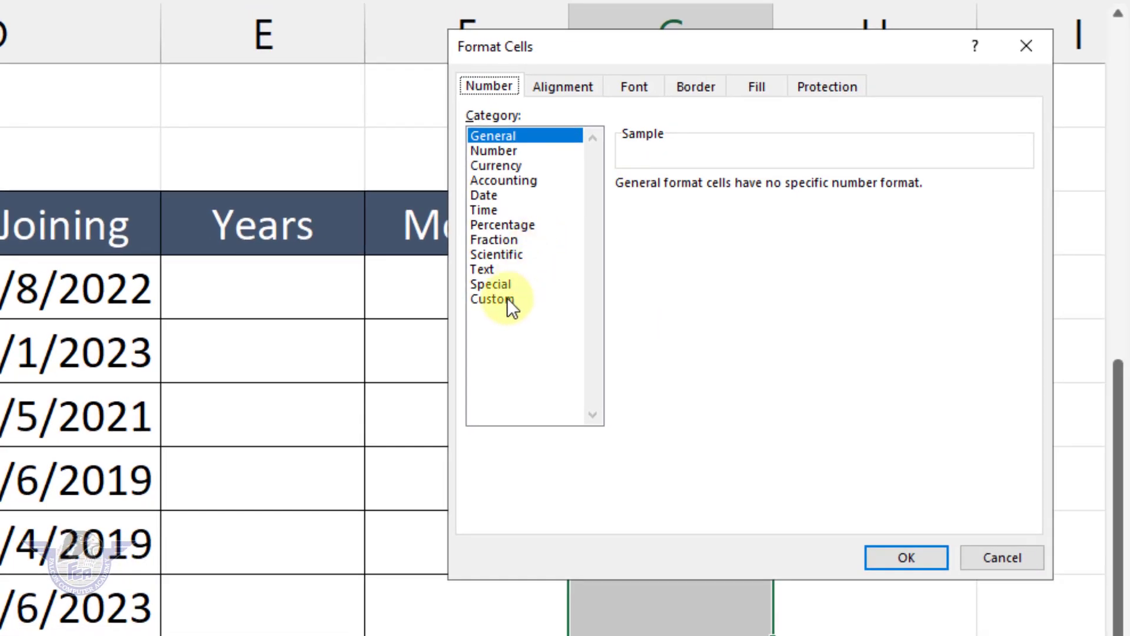
left_click(507, 298)
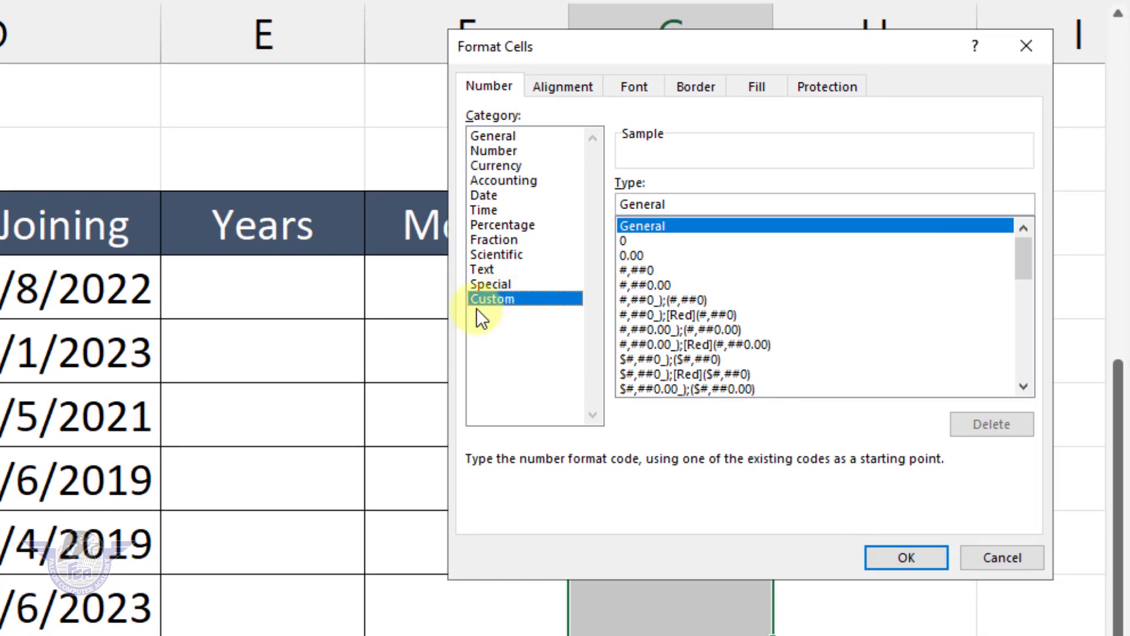
left_click(672, 204)
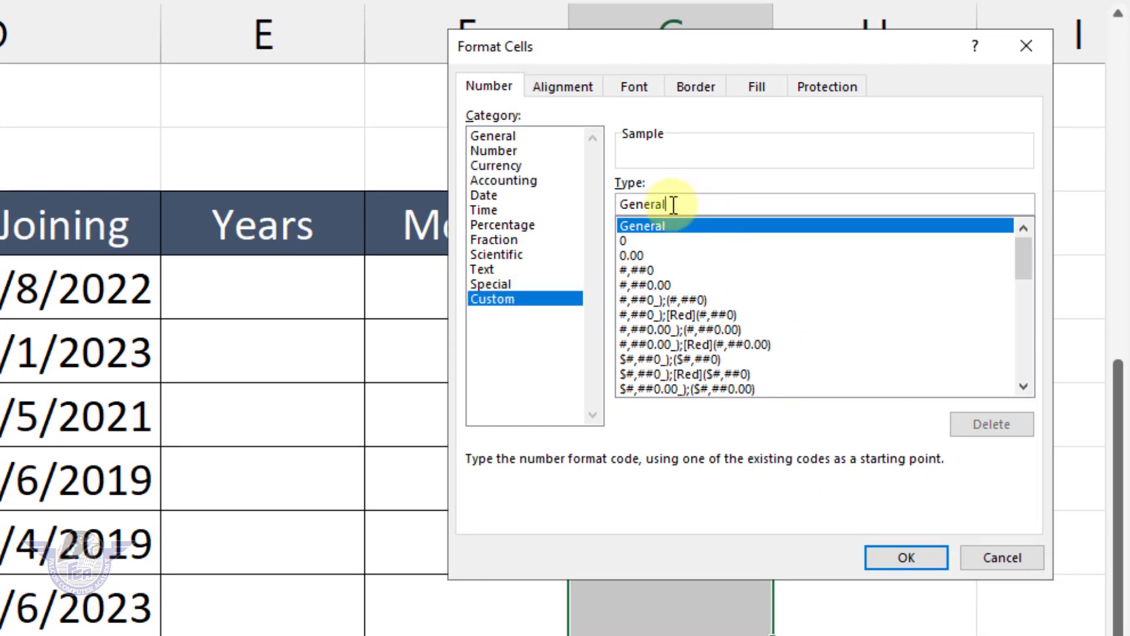
key("BackSpace")
key("BackSpace")
key("BackSpace")
key("BackSpace")
key("BackSpace")
key("BackSpace")
key("BackSpace")
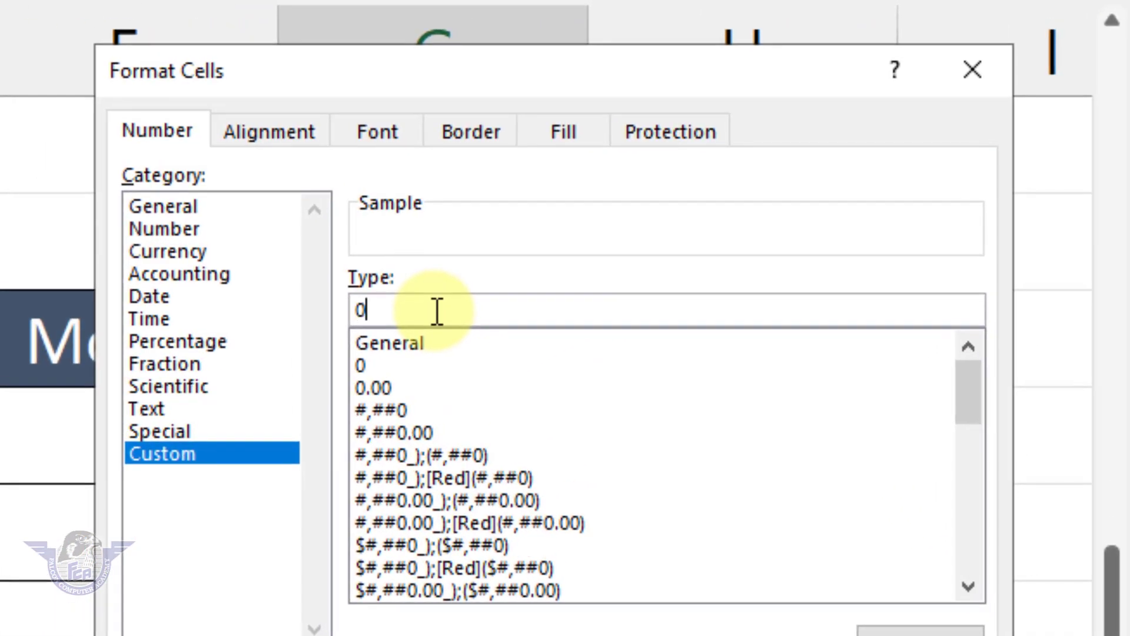
type("0 \"Days")
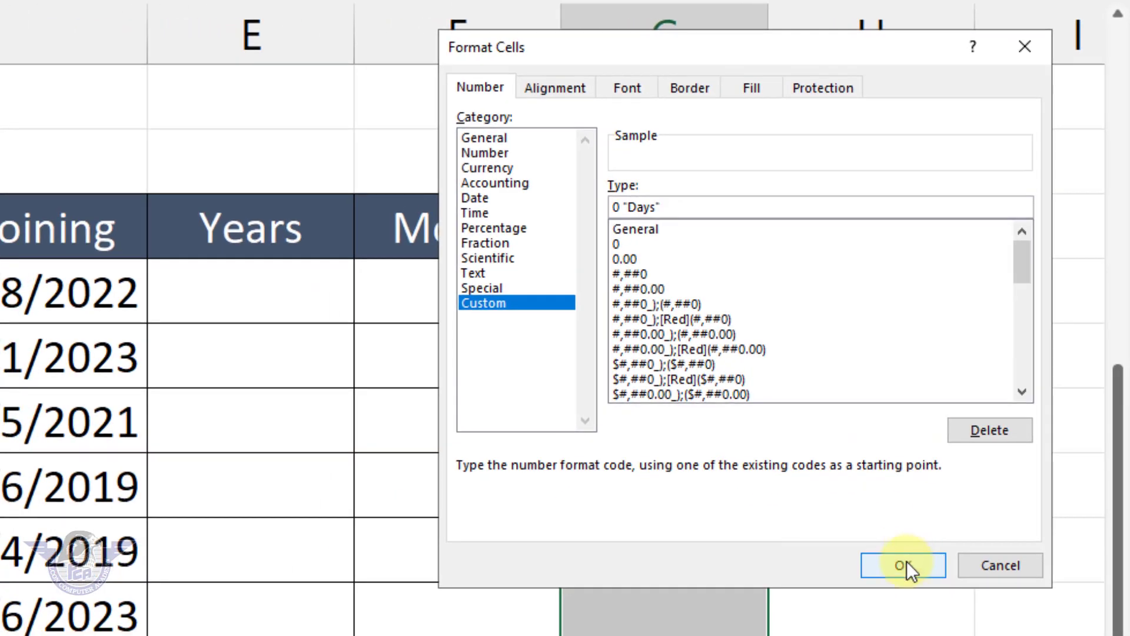
left_click(906, 566)
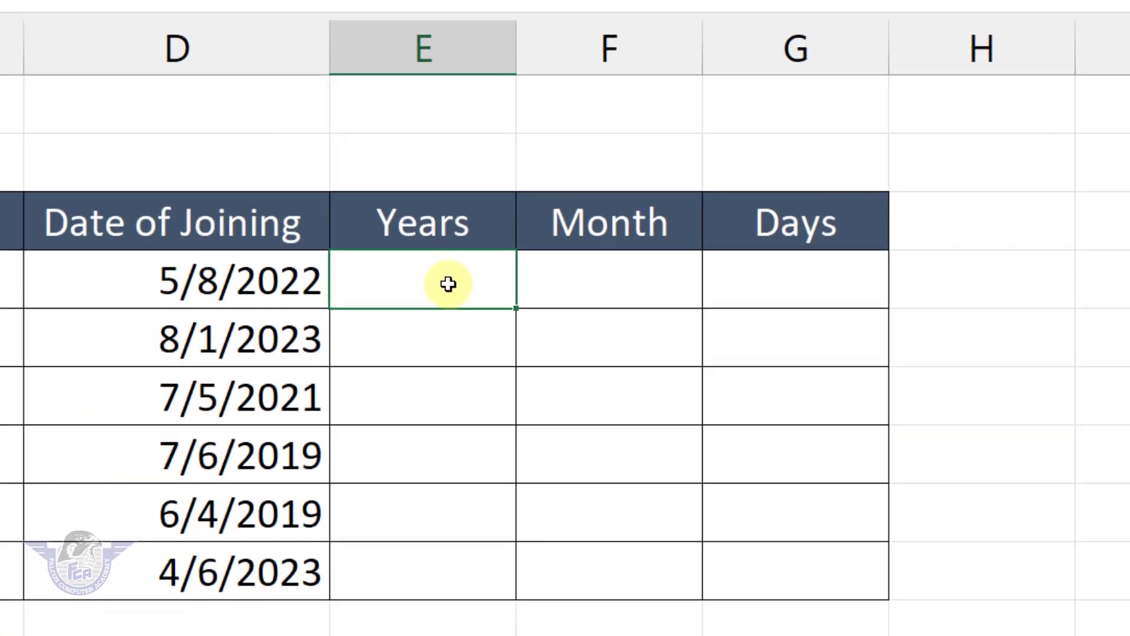
Step: Enter the formula =DATEDIF(D12,TODAY(),"Y") in cell E12 and fill it down to the last employee row
type("=")
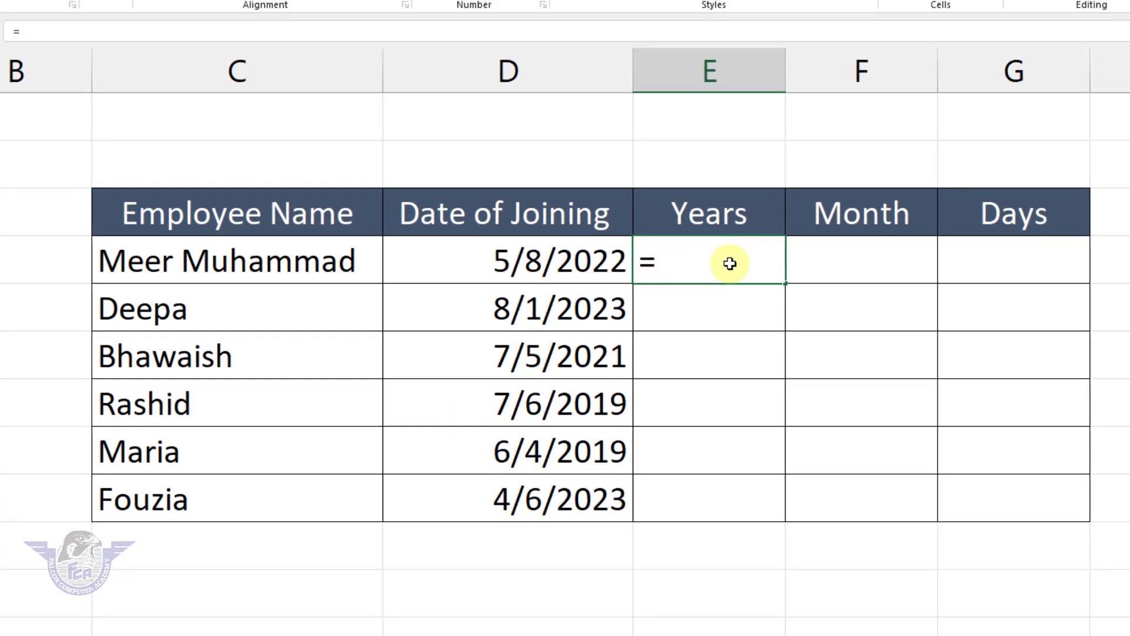
type("datedif")
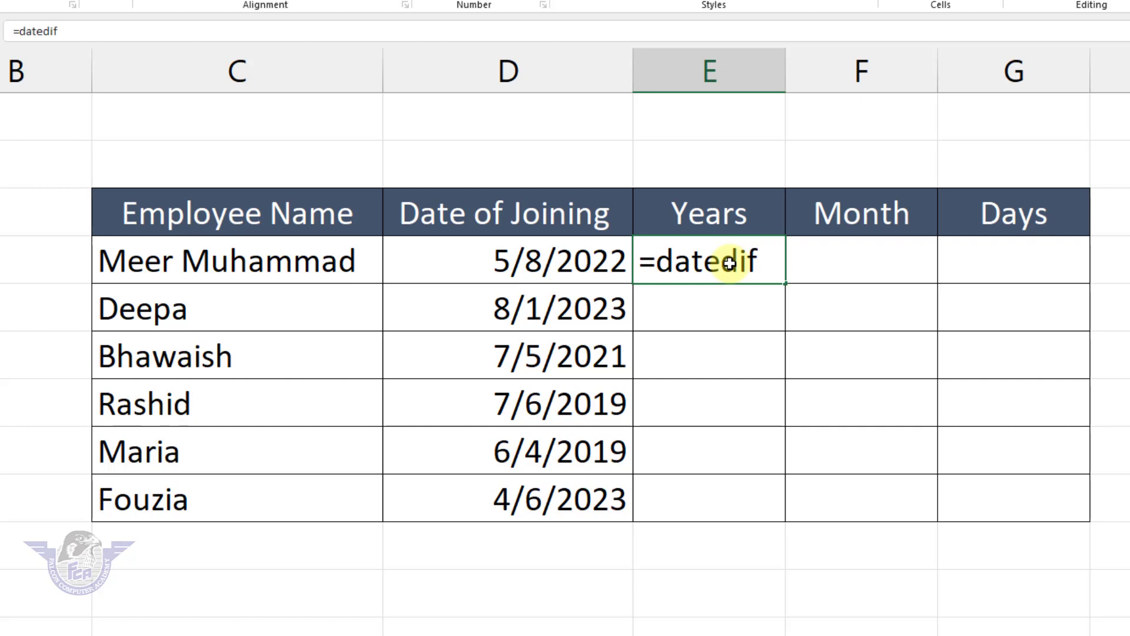
type("(")
left_click(557, 266)
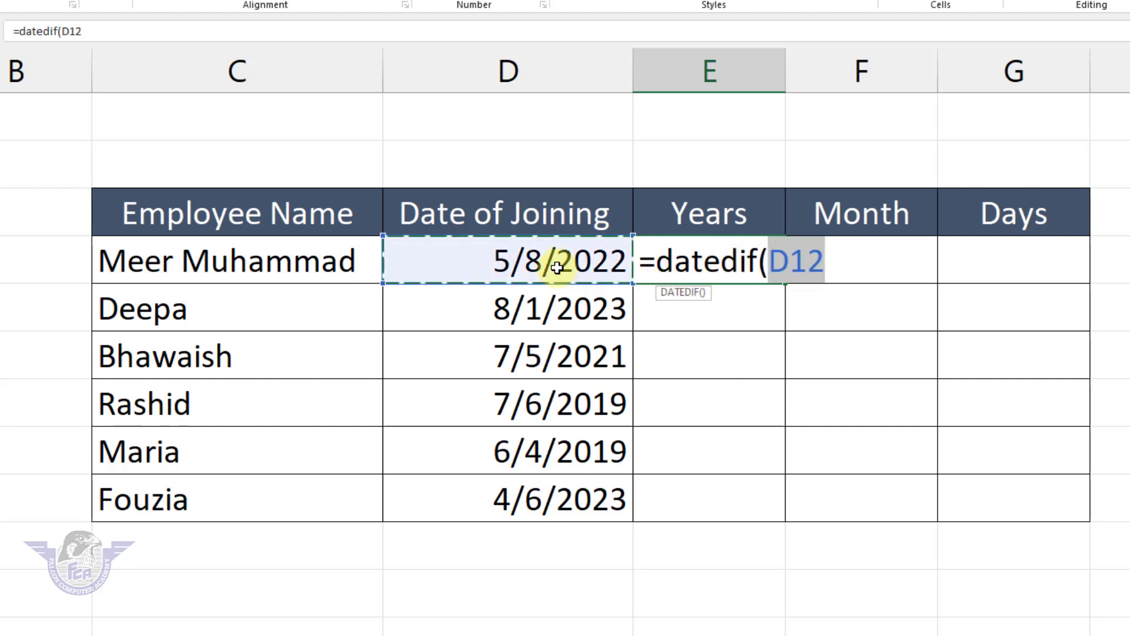
type(",t")
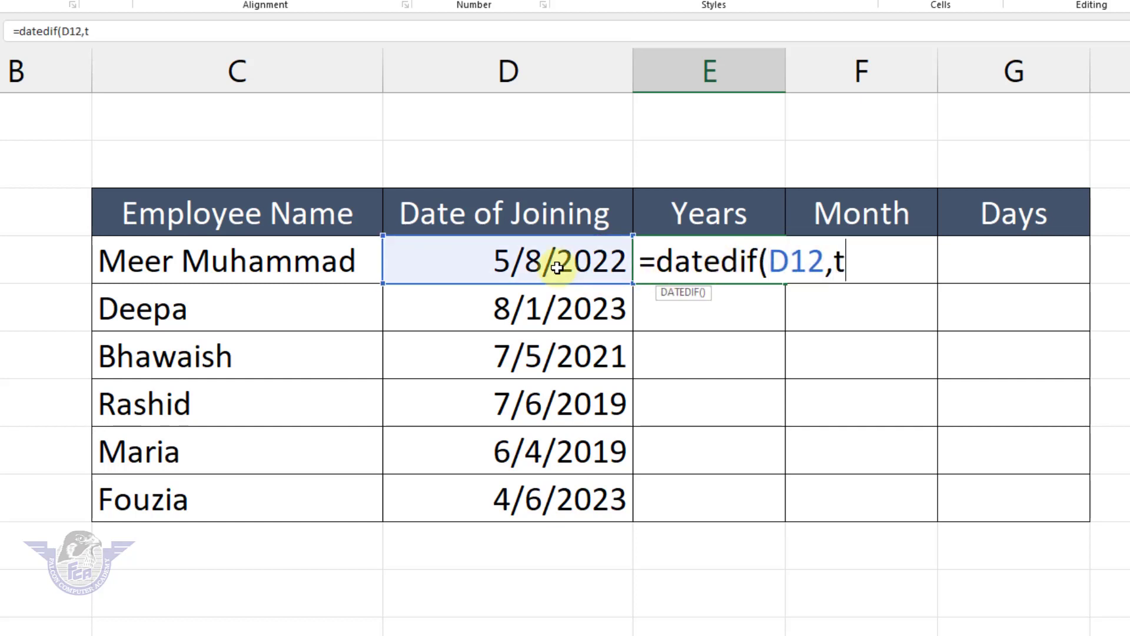
type("oday(),\"Y")
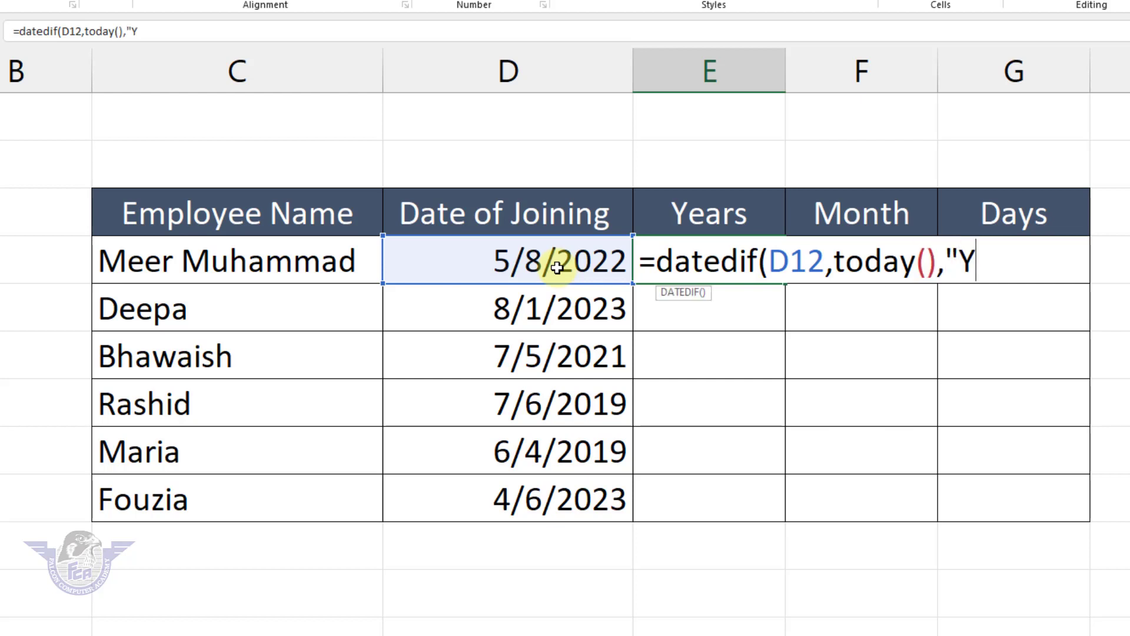
type("\")")
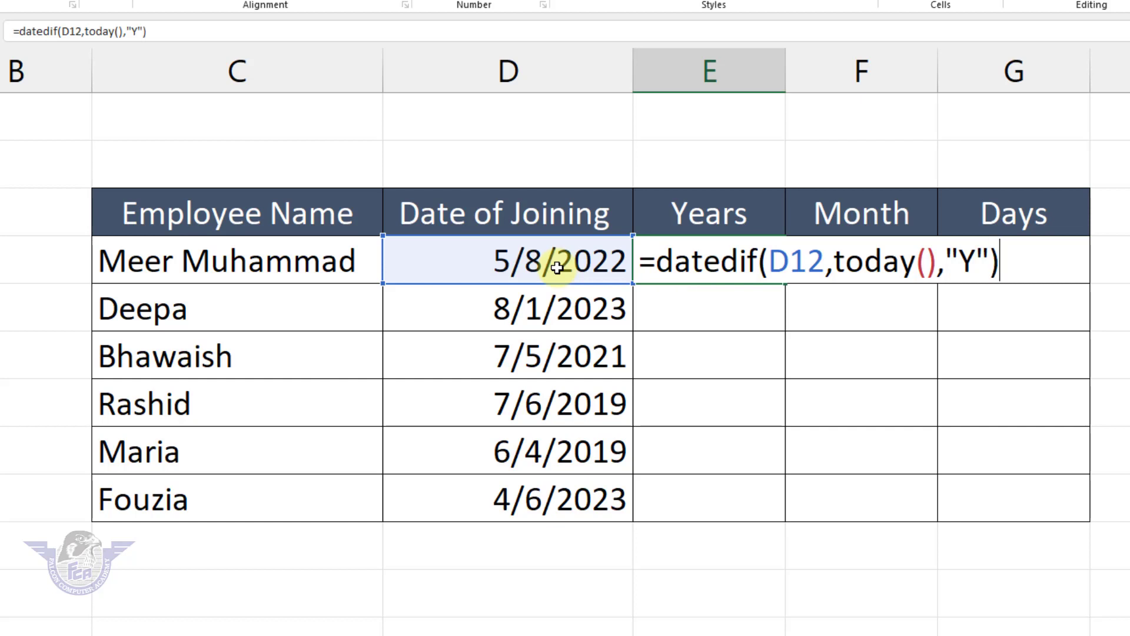
key("Return")
left_click(772, 262)
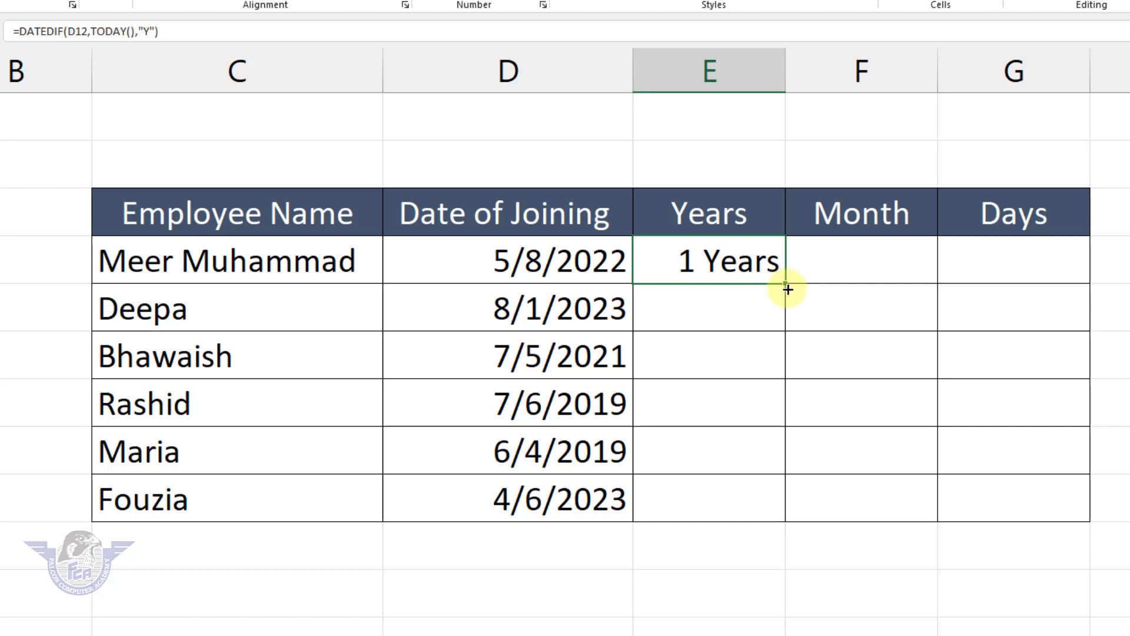
left_click_drag(787, 289, 788, 519)
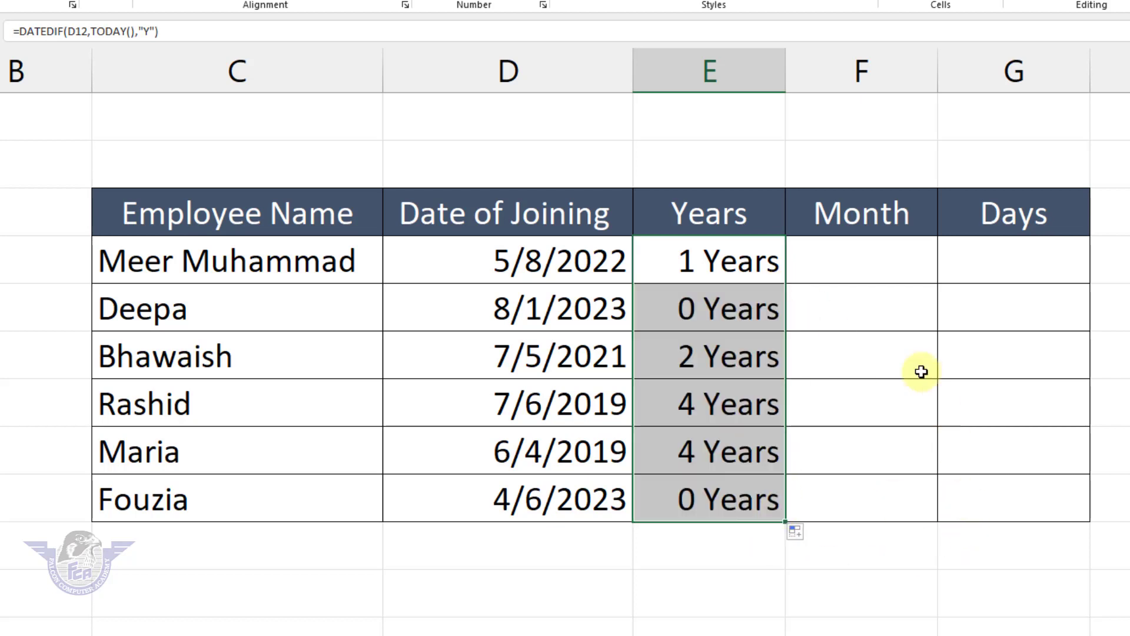
Step: Enter the formula =DATEDIF(D12,TODAY(),"YM") in cell F12 of the Month column
left_click(850, 259)
type("=")
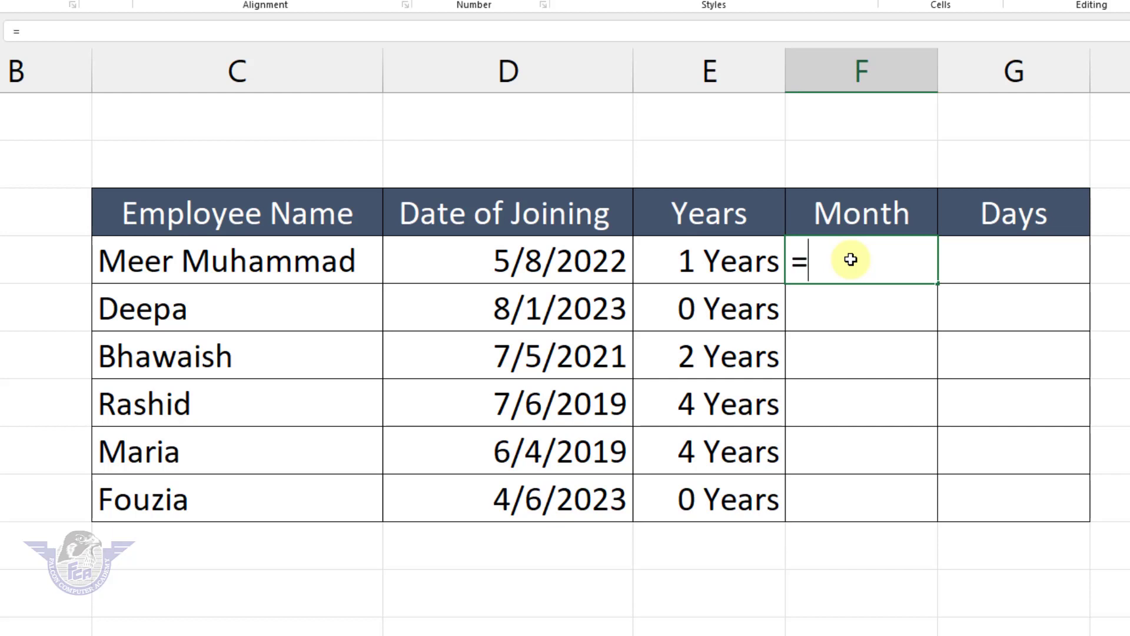
type("dat")
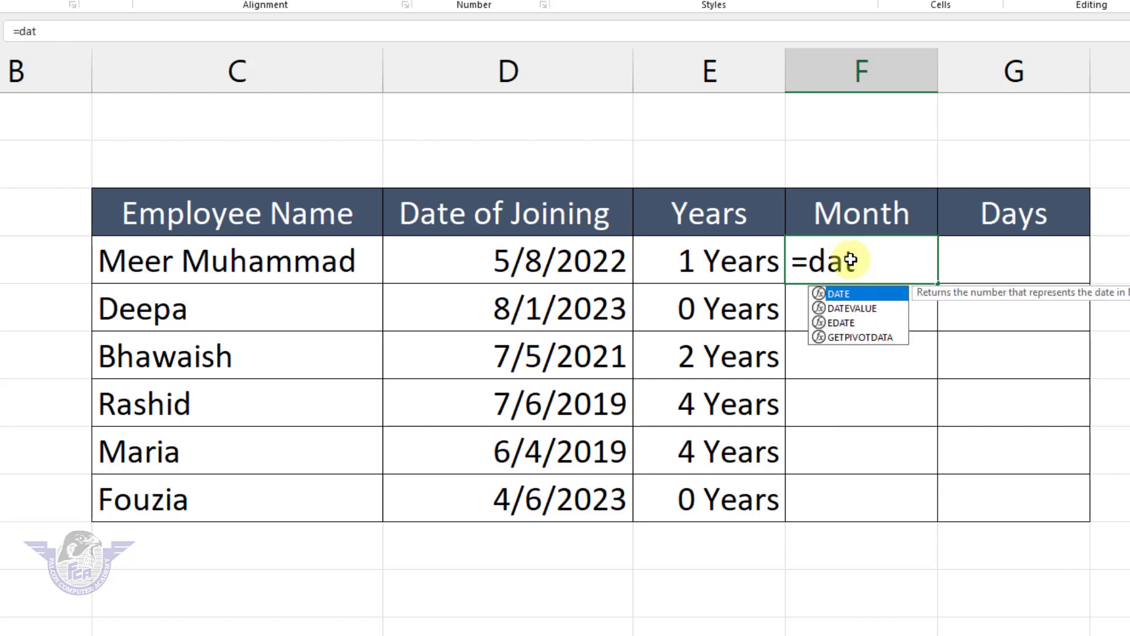
type("eif")
type("d")
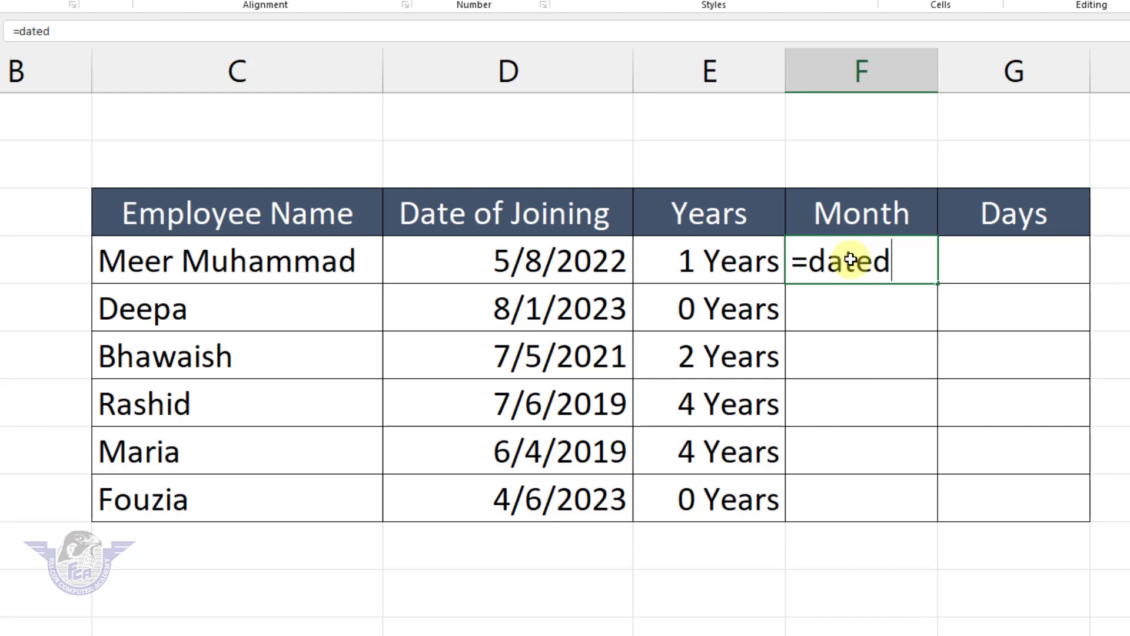
key("End")
type("(")
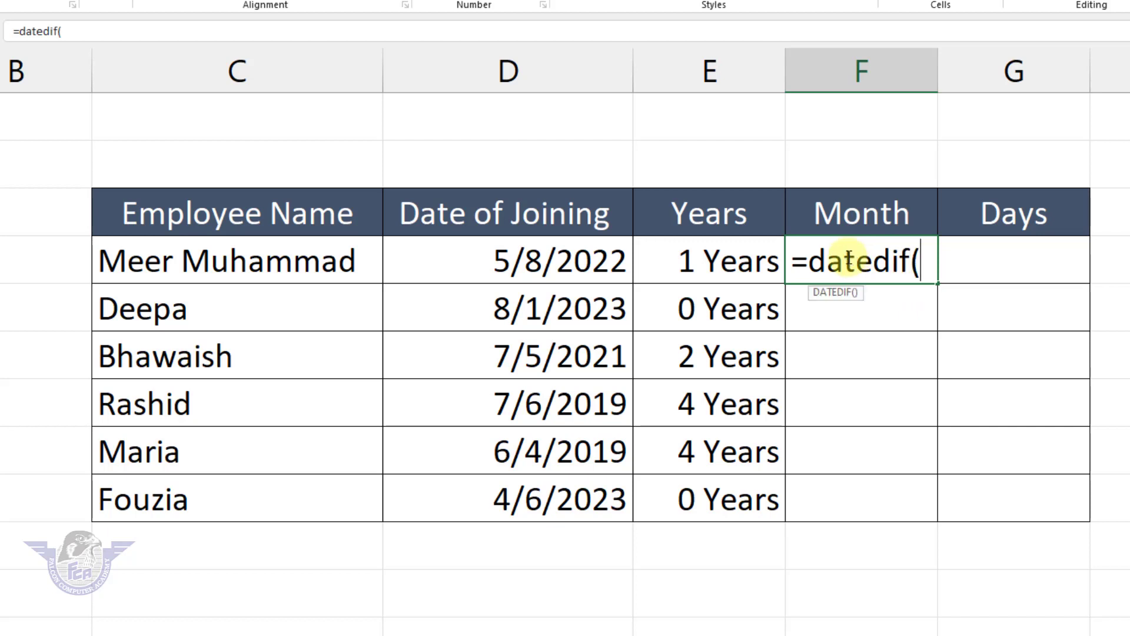
left_click(581, 257)
type(",")
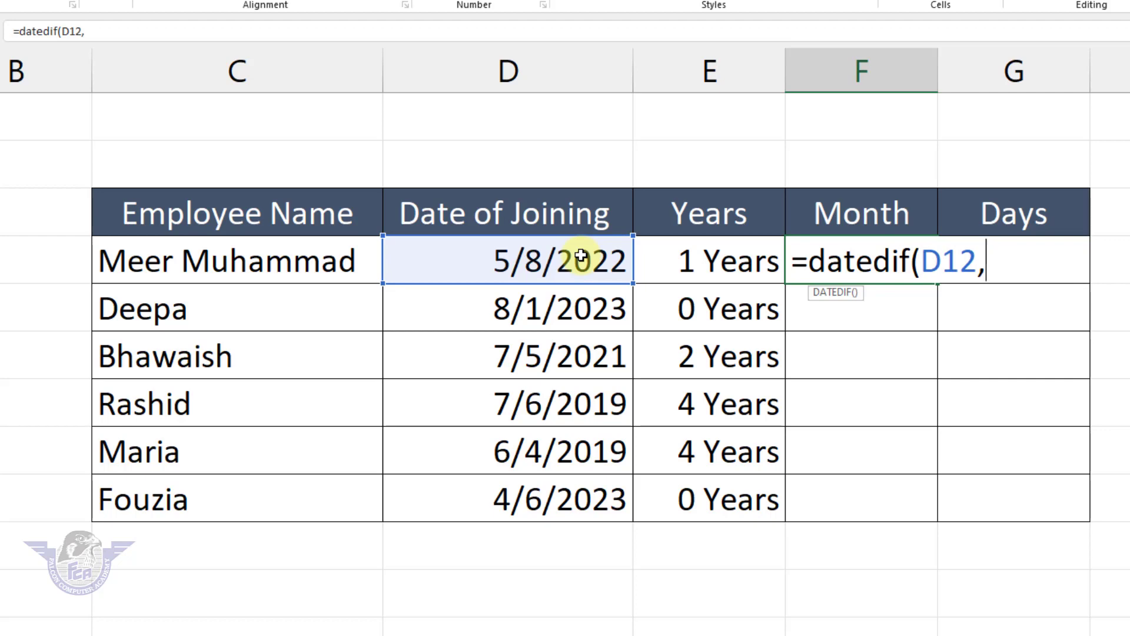
type("today(),\"")
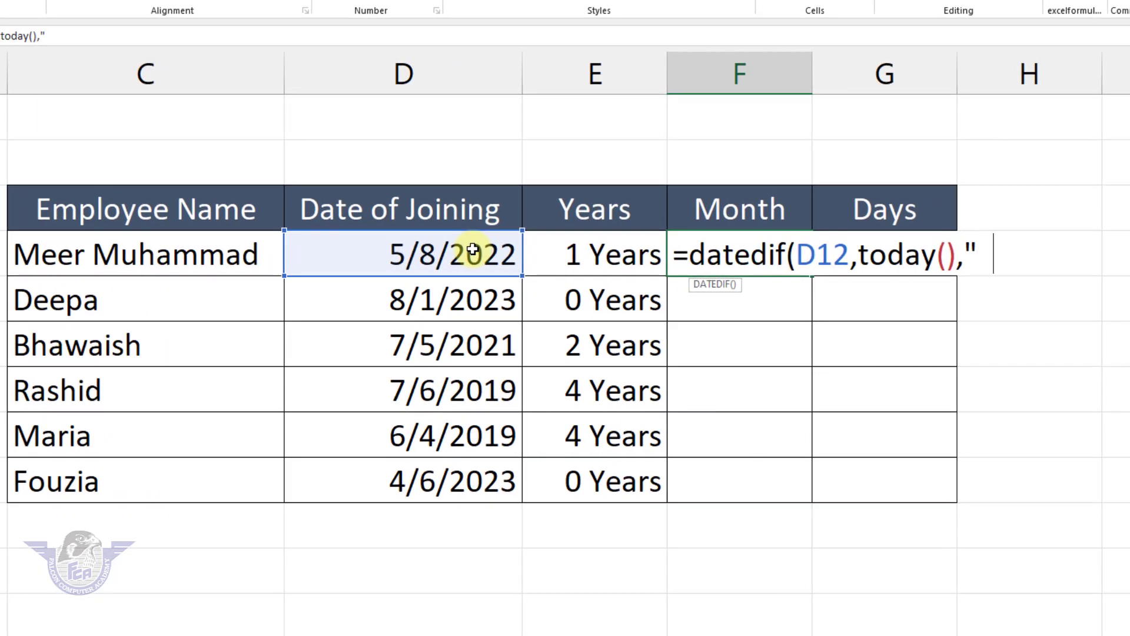
type("YM\")")
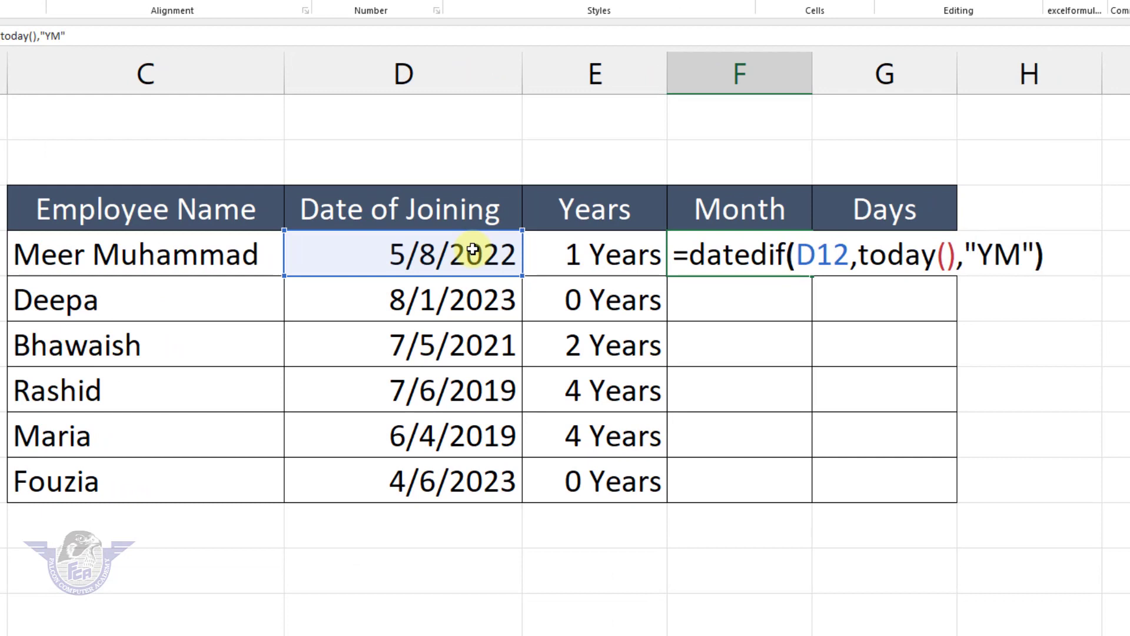
key("Return")
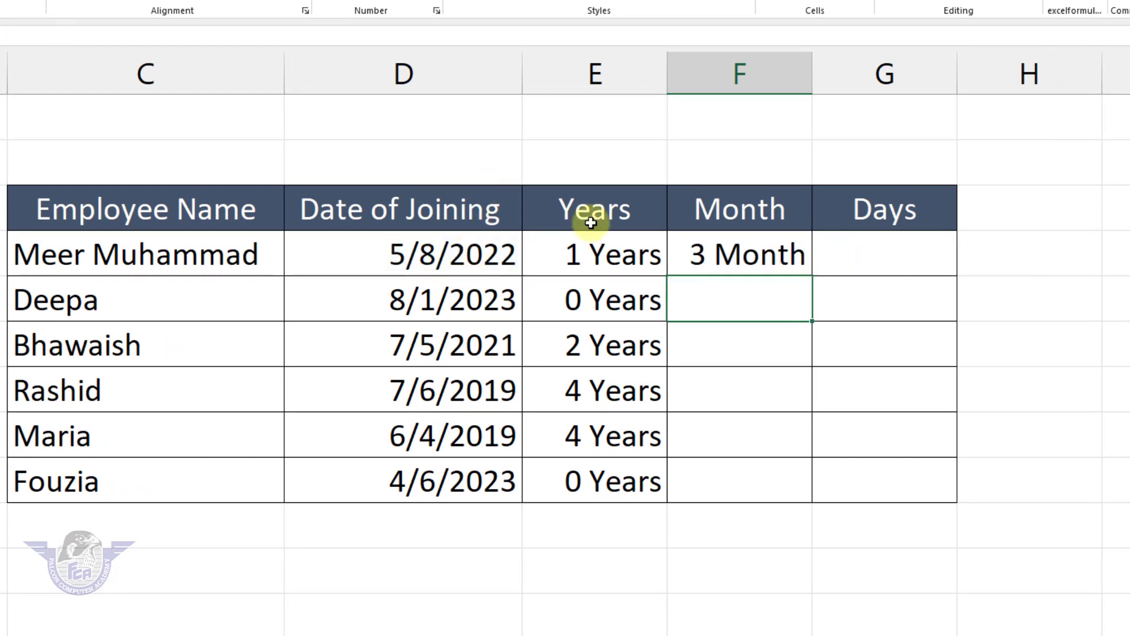
Step: Enter the formula =DATEDIF(D12,TODAY(),"MD") in cell G12 of the Days column
left_click(878, 249)
type("=")
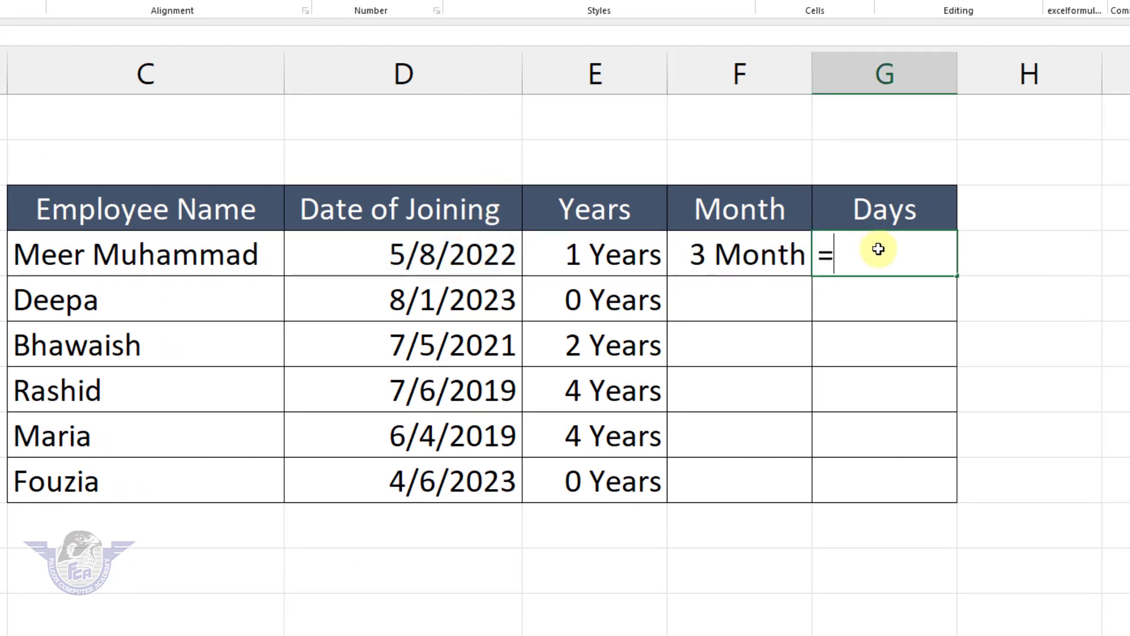
type("datedif")
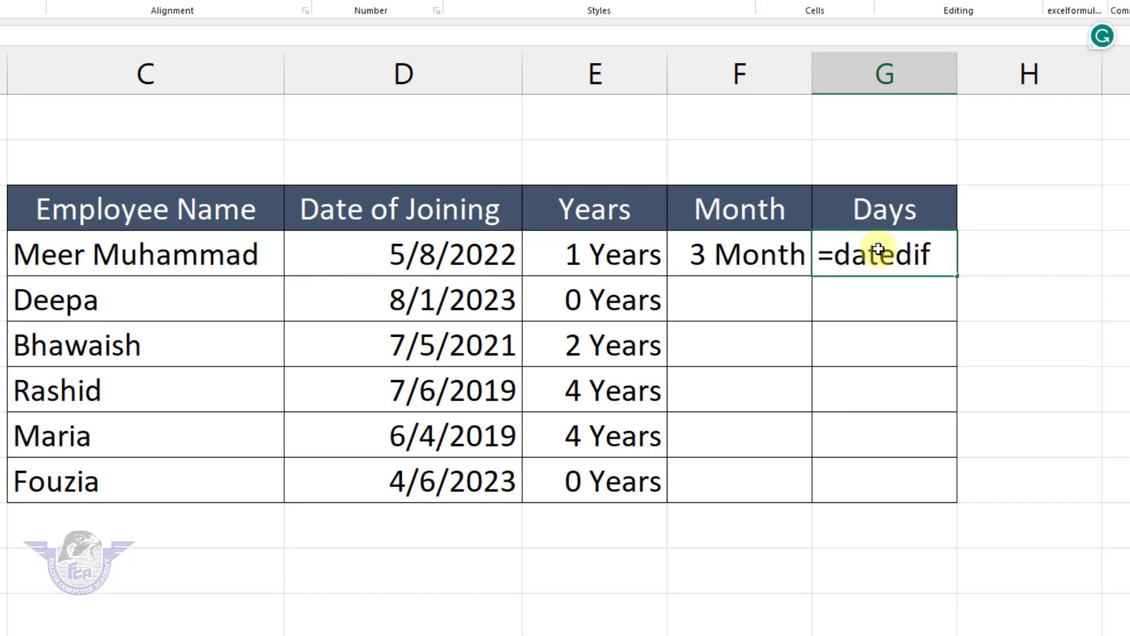
type("(")
left_click(442, 255)
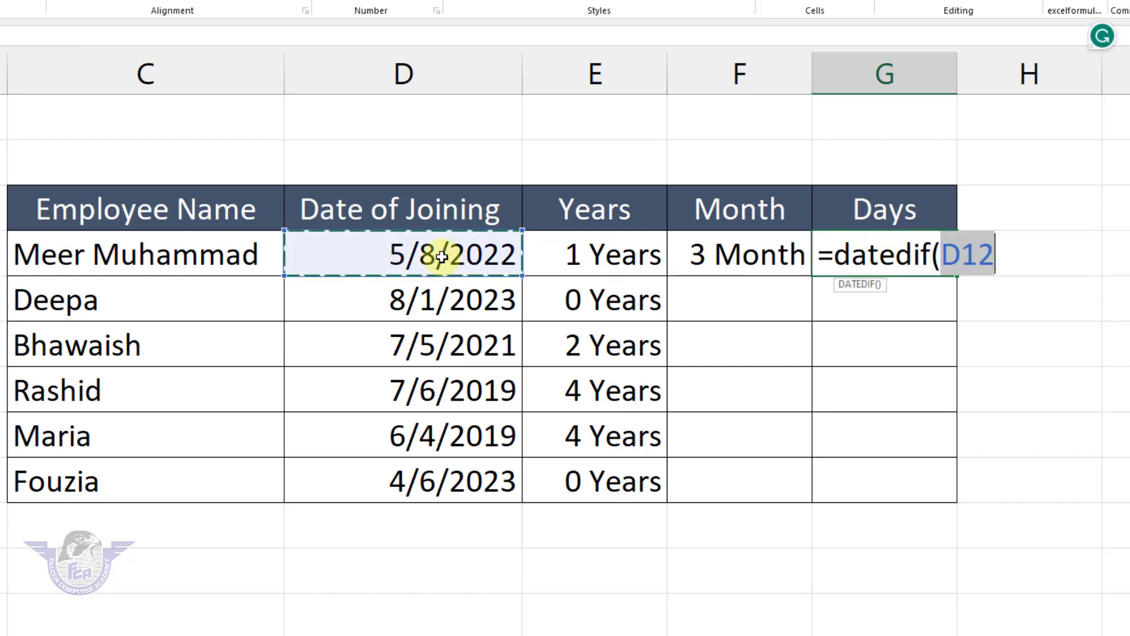
type(",\"")
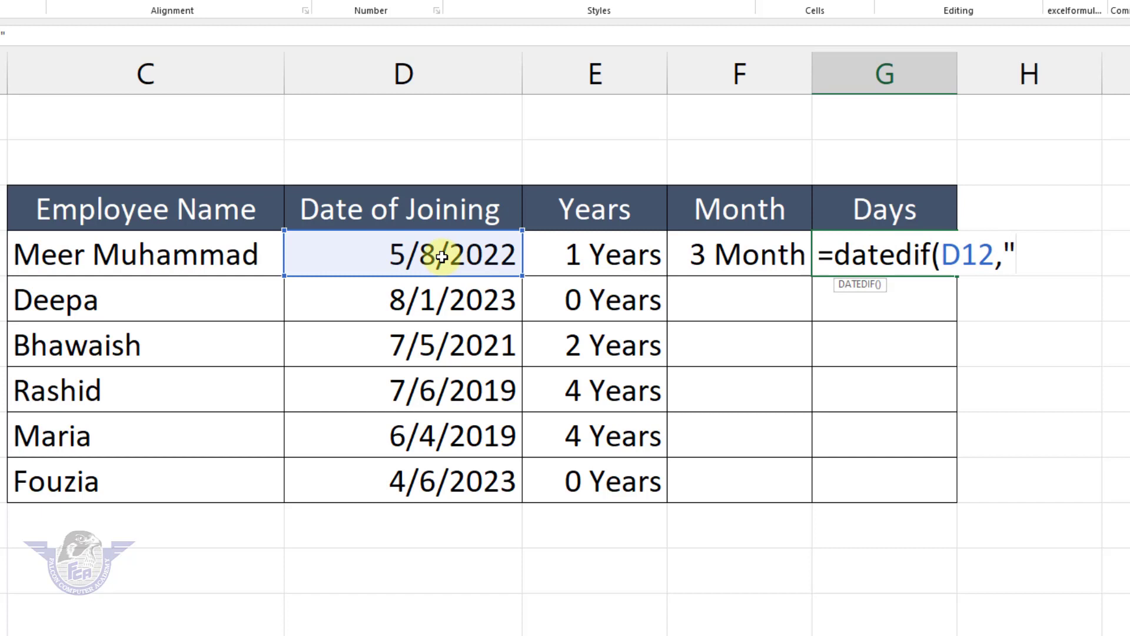
type("today")
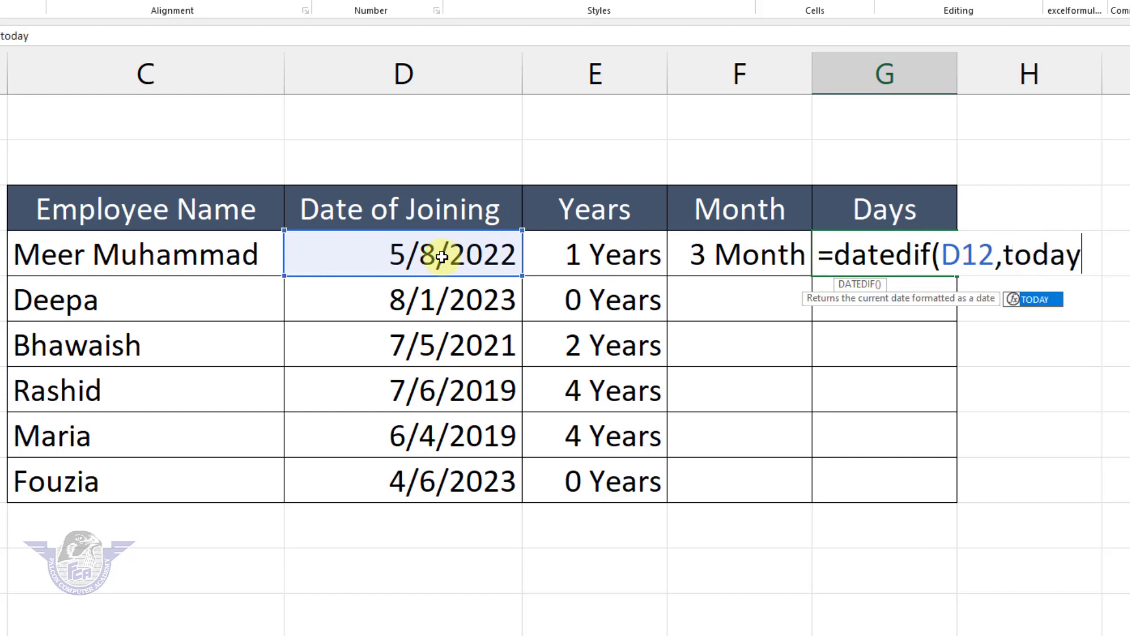
type("()")
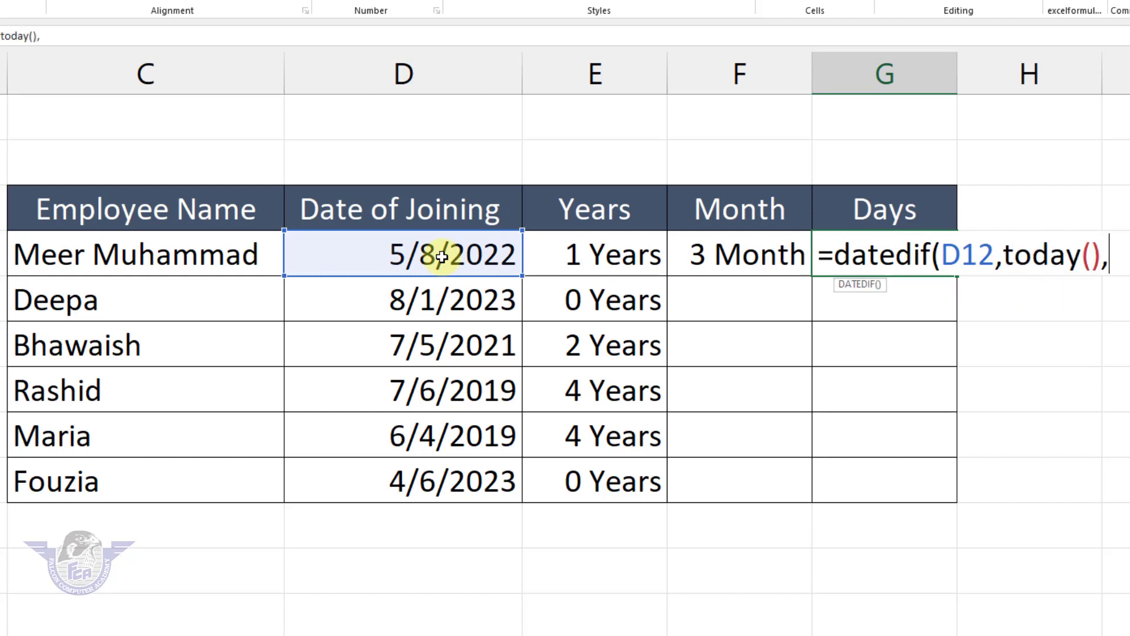
type(",\"MD\")")
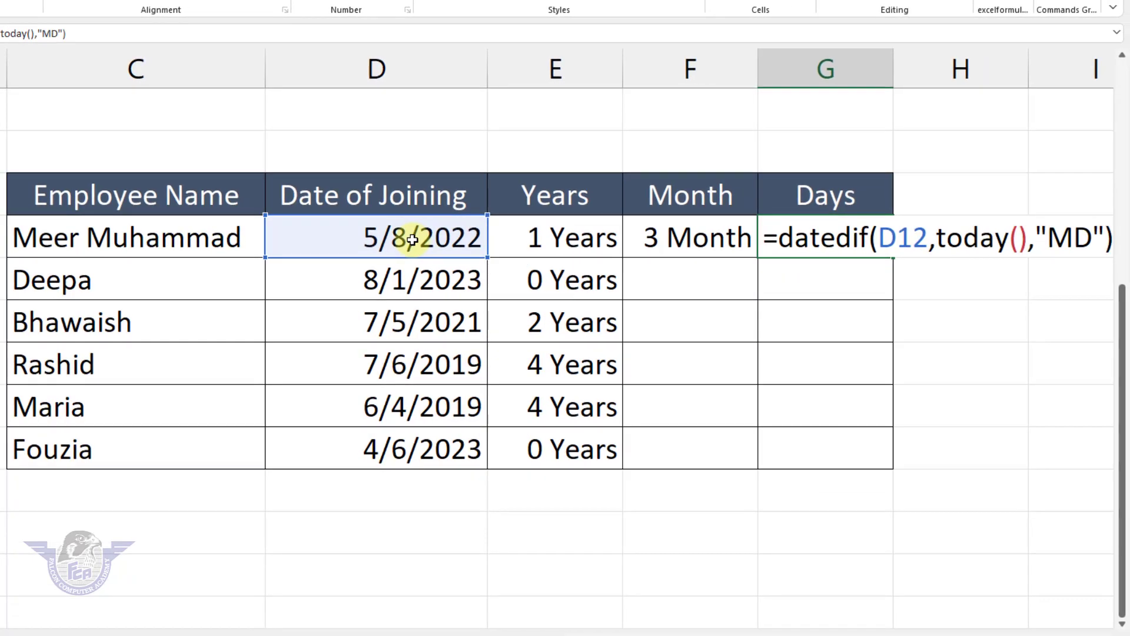
key("Return")
Step: Fill the Month and Days formulas in F12:G12 down together to the last employee row, row 17
left_click_drag(700, 244, 839, 243)
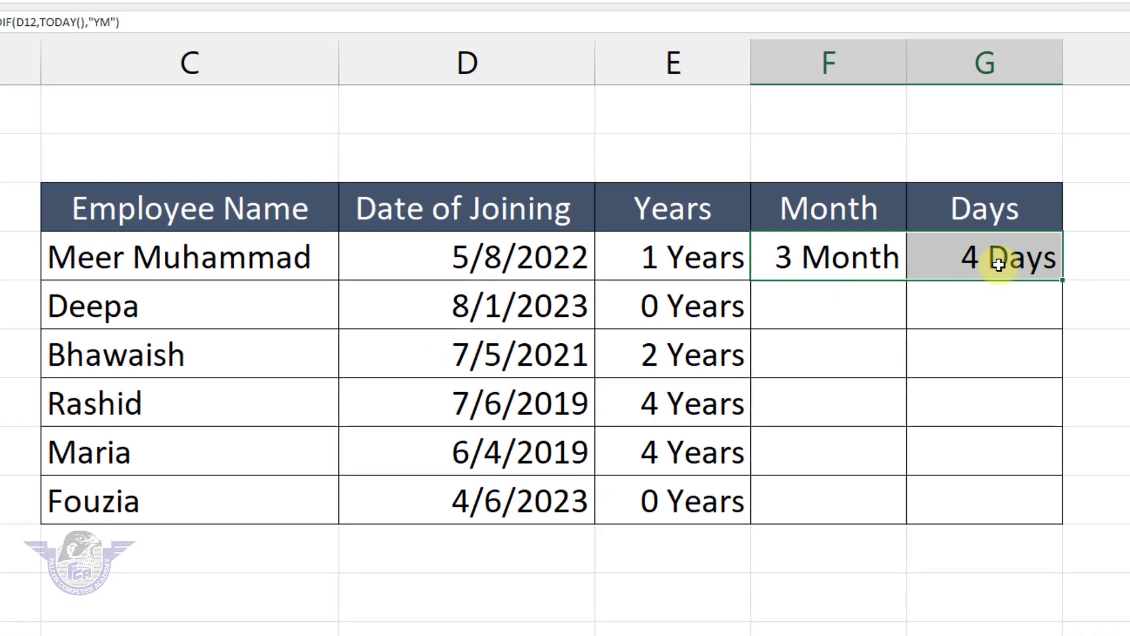
left_click(823, 315)
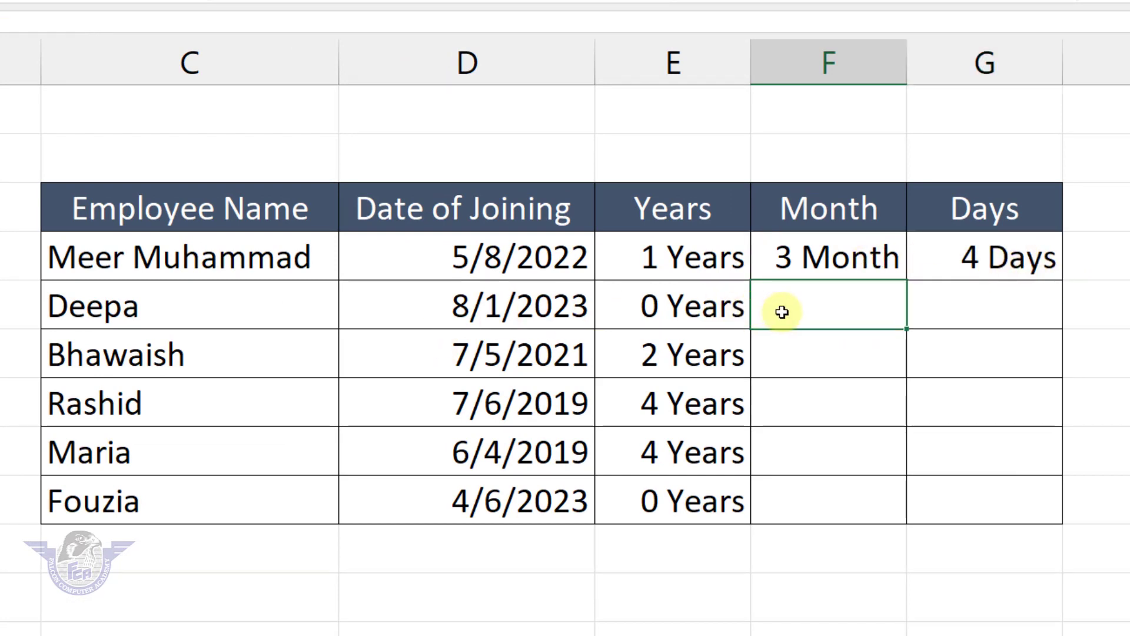
left_click(986, 306)
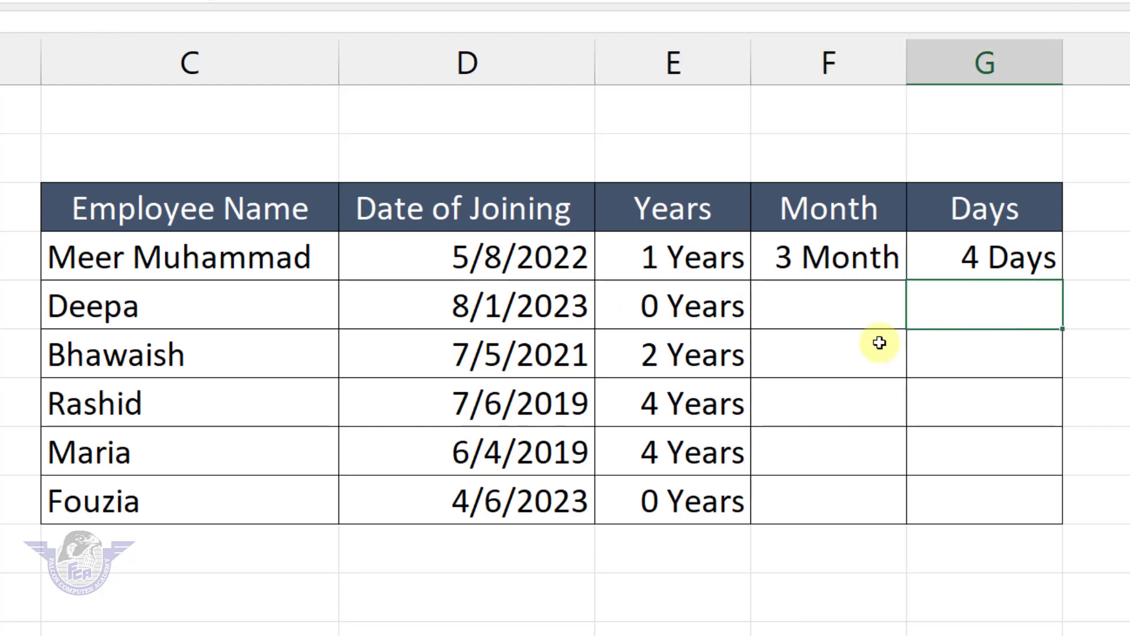
left_click(879, 345)
left_click(969, 350)
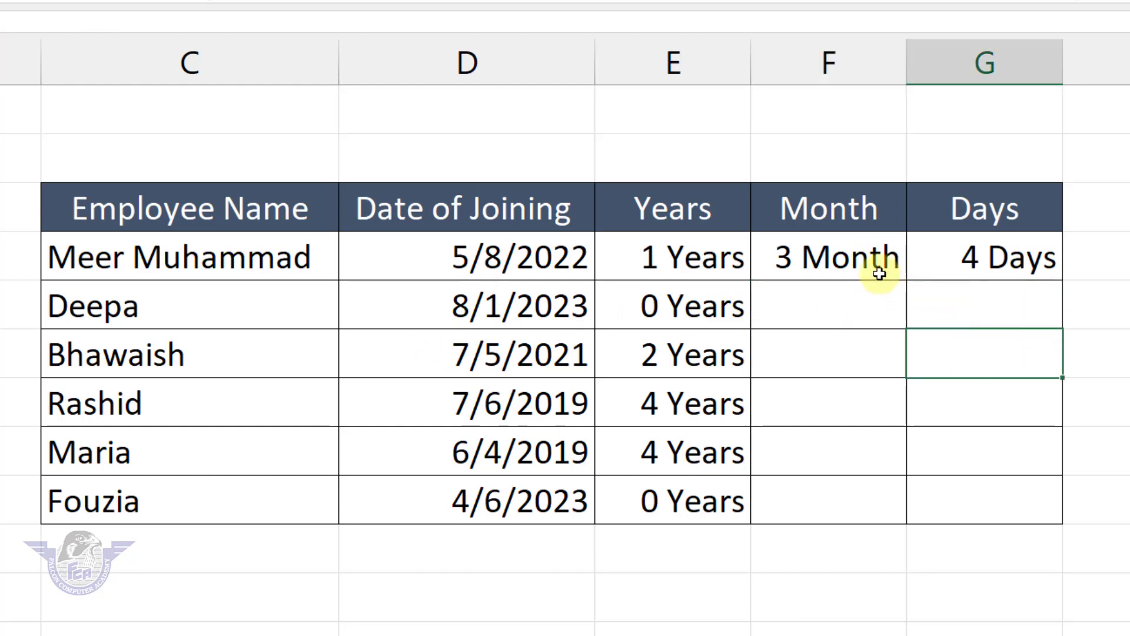
left_click_drag(879, 273, 1054, 514)
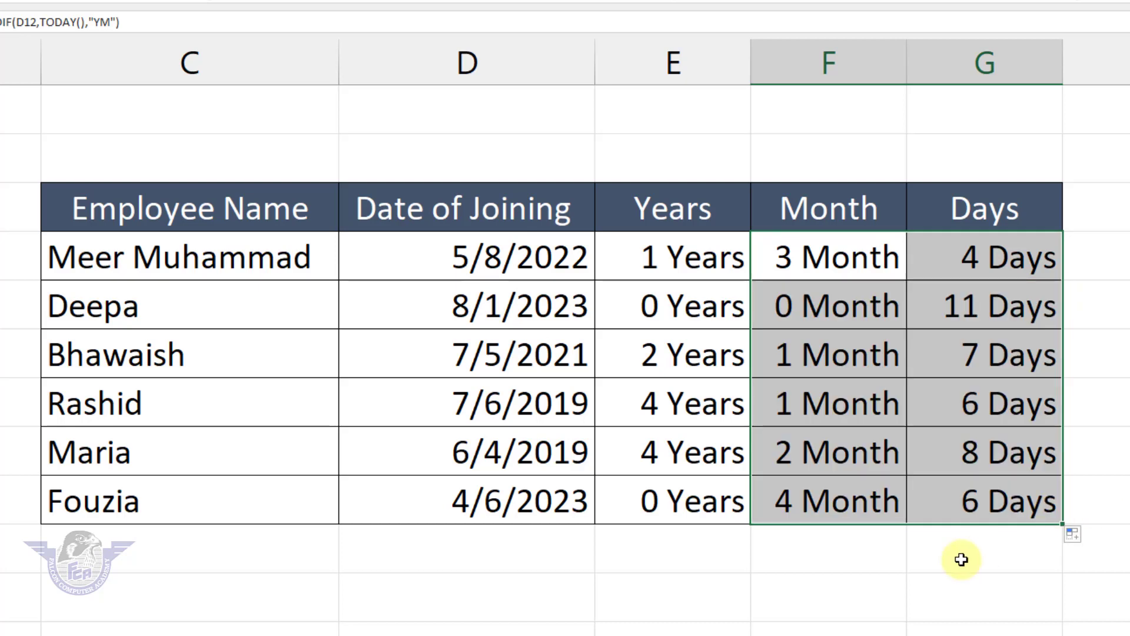